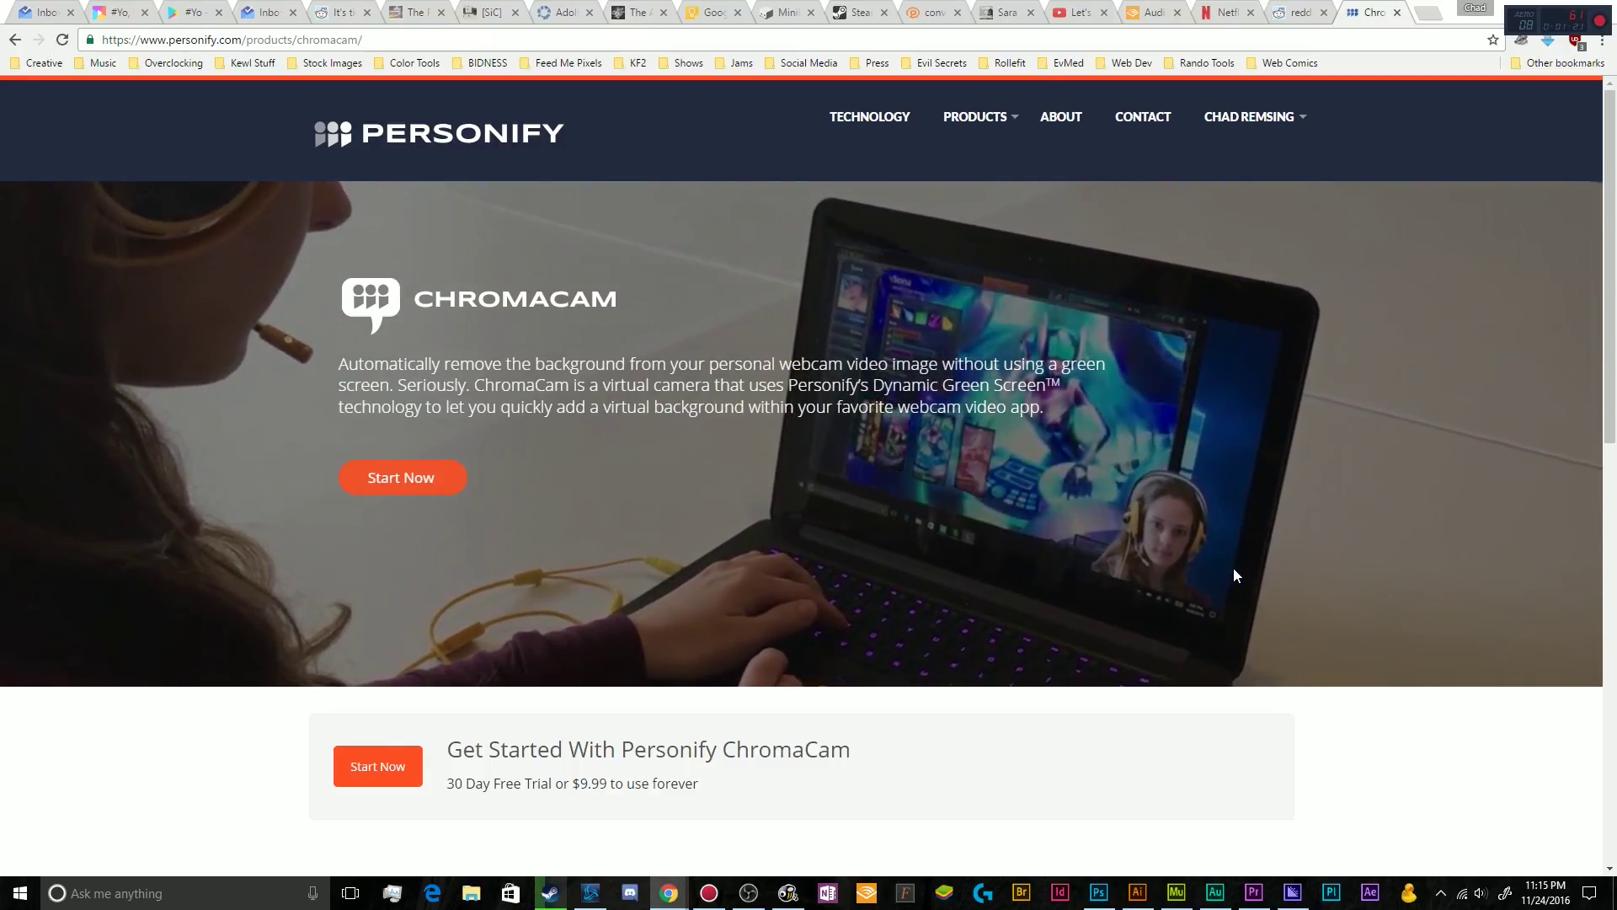
Scroll the browser page briefly, then bring OBS Studio forward with its green-screen webcam preview.
{"action": "scroll", "coordinate": [1235, 575], "scroll_direction": "down", "scroll_amount": 1}
{"action": "scroll", "coordinate": [1233, 568], "scroll_direction": "down", "scroll_amount": 2}
{"action": "scroll", "coordinate": [1230, 588], "scroll_direction": "up", "scroll_amount": 3}
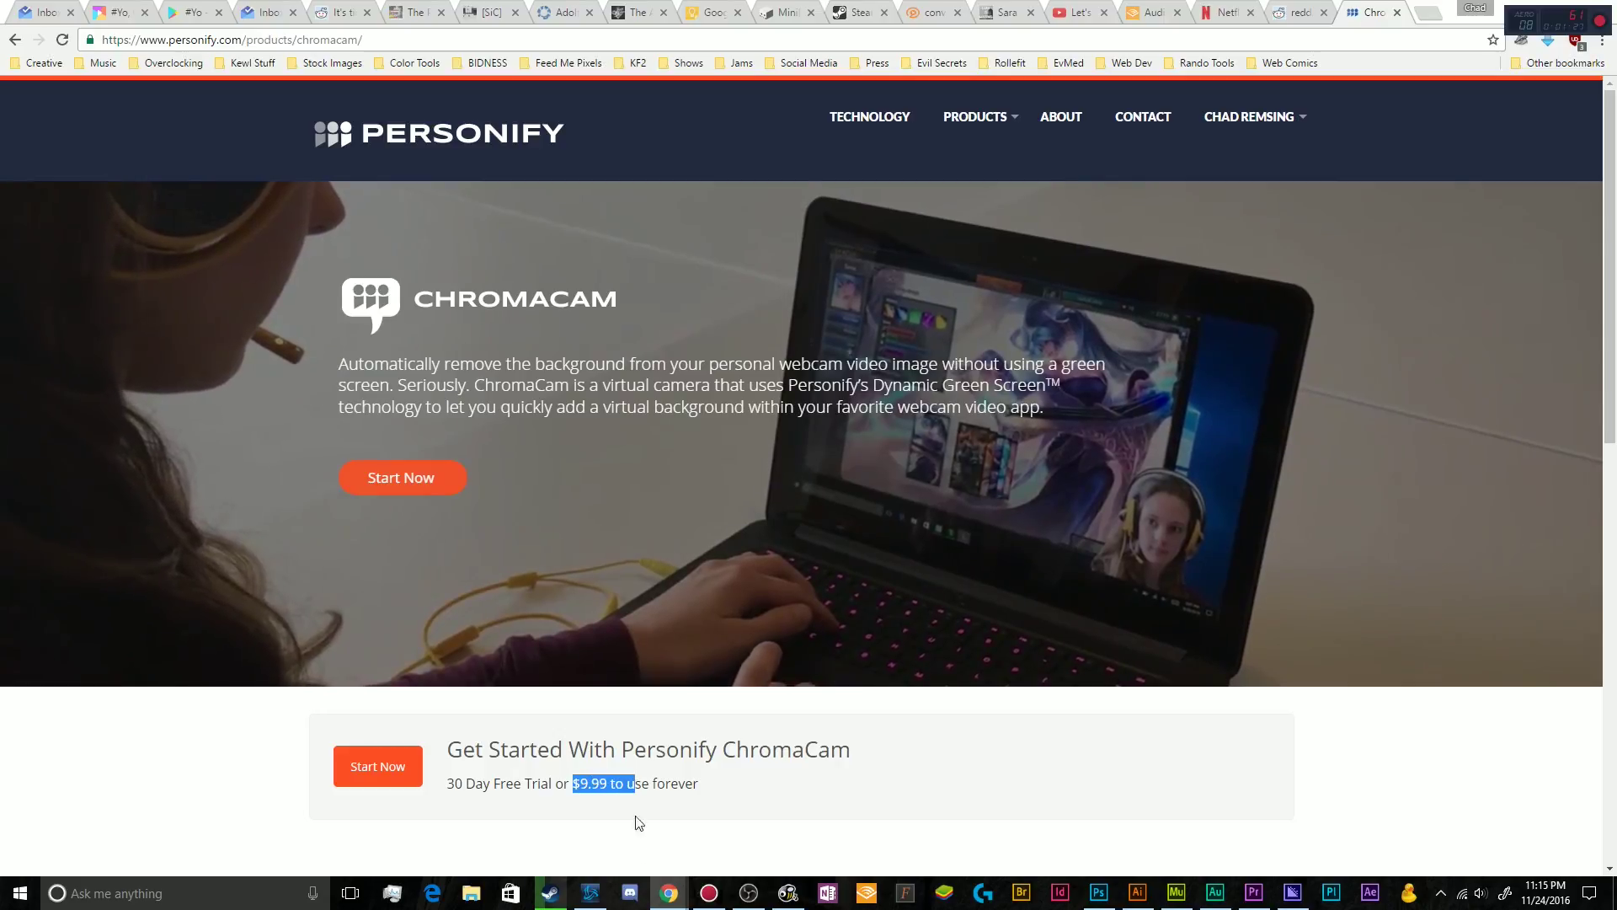
{"action": "left_click", "coordinate": [574, 801]}
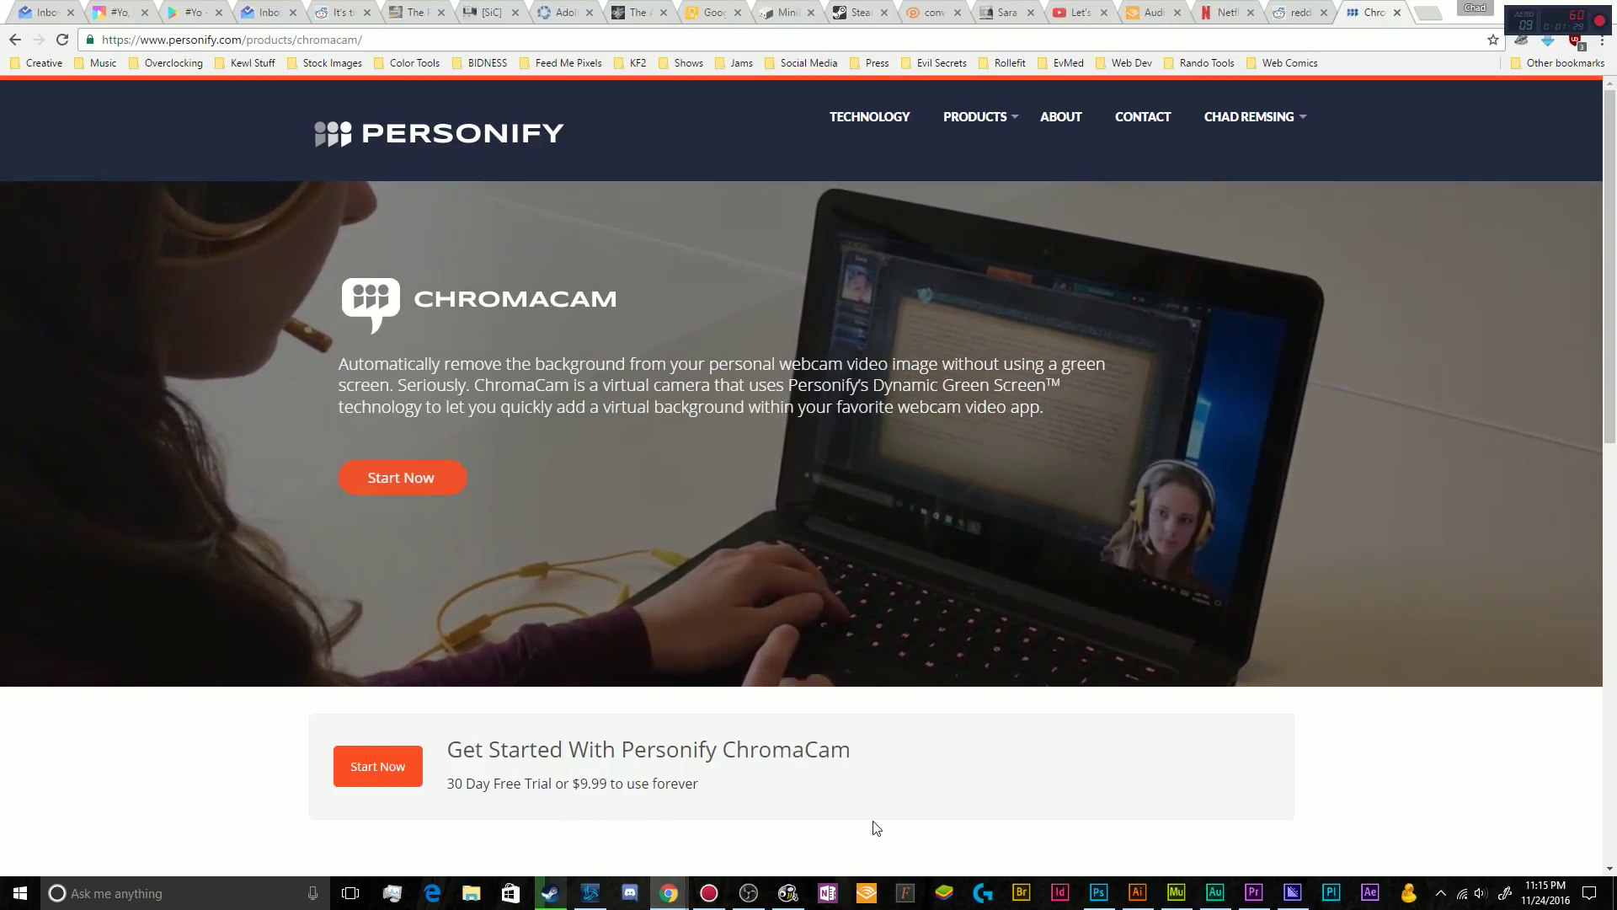
{"action": "left_click", "coordinate": [748, 893]}
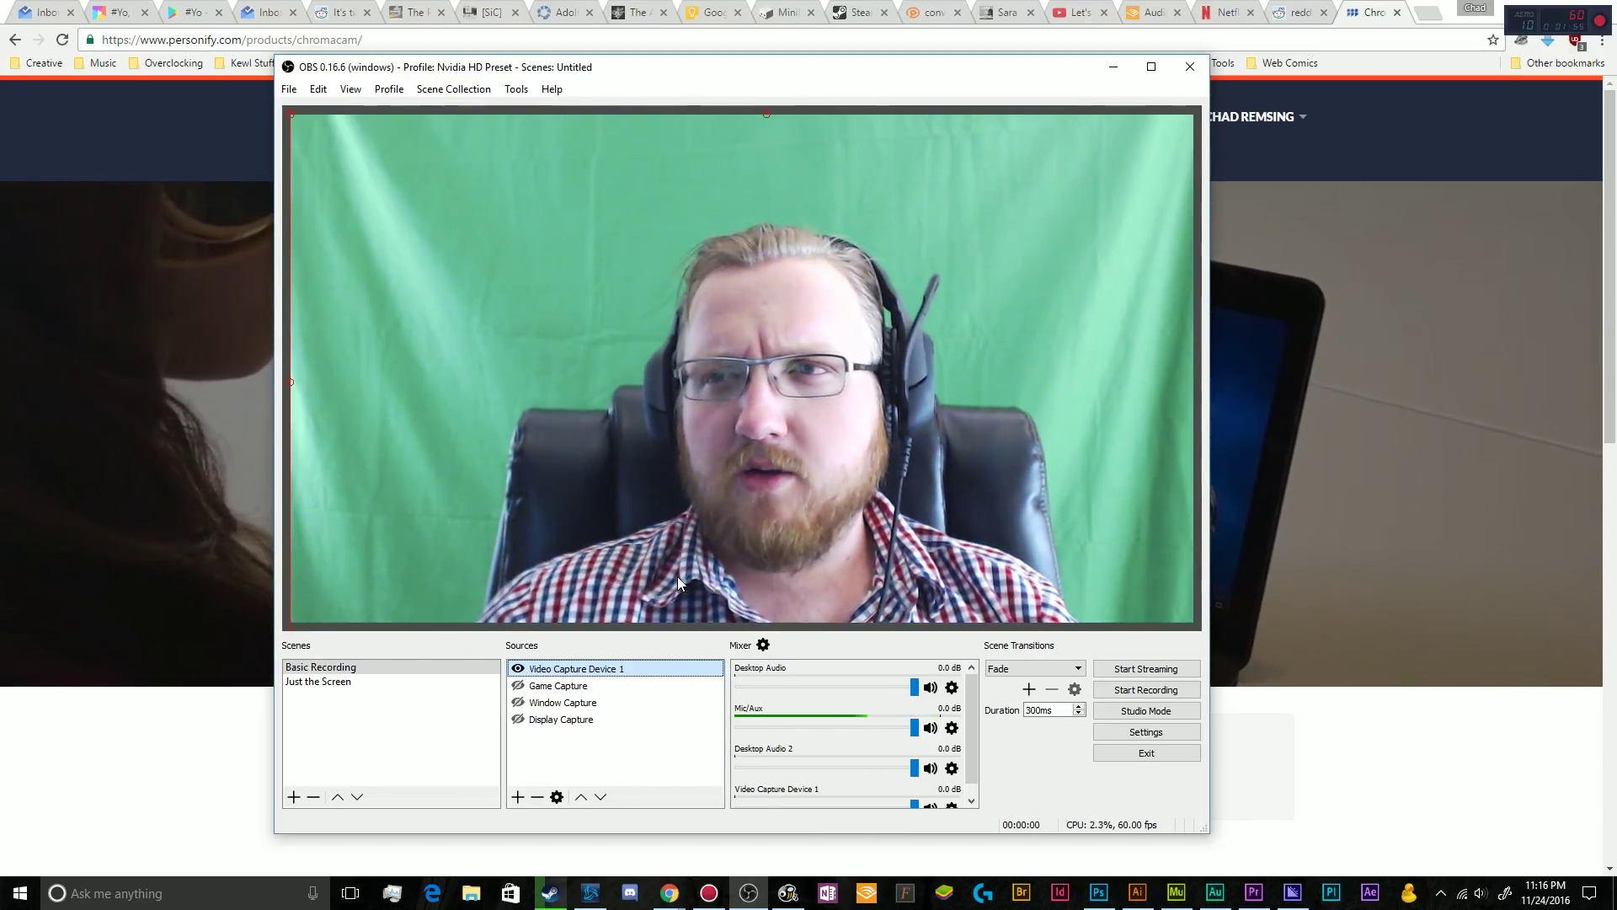
Enable the Chroma Key Setup filter on Video Capture Device 1 to remove the green background.
{"action": "right_click", "coordinate": [582, 668]}
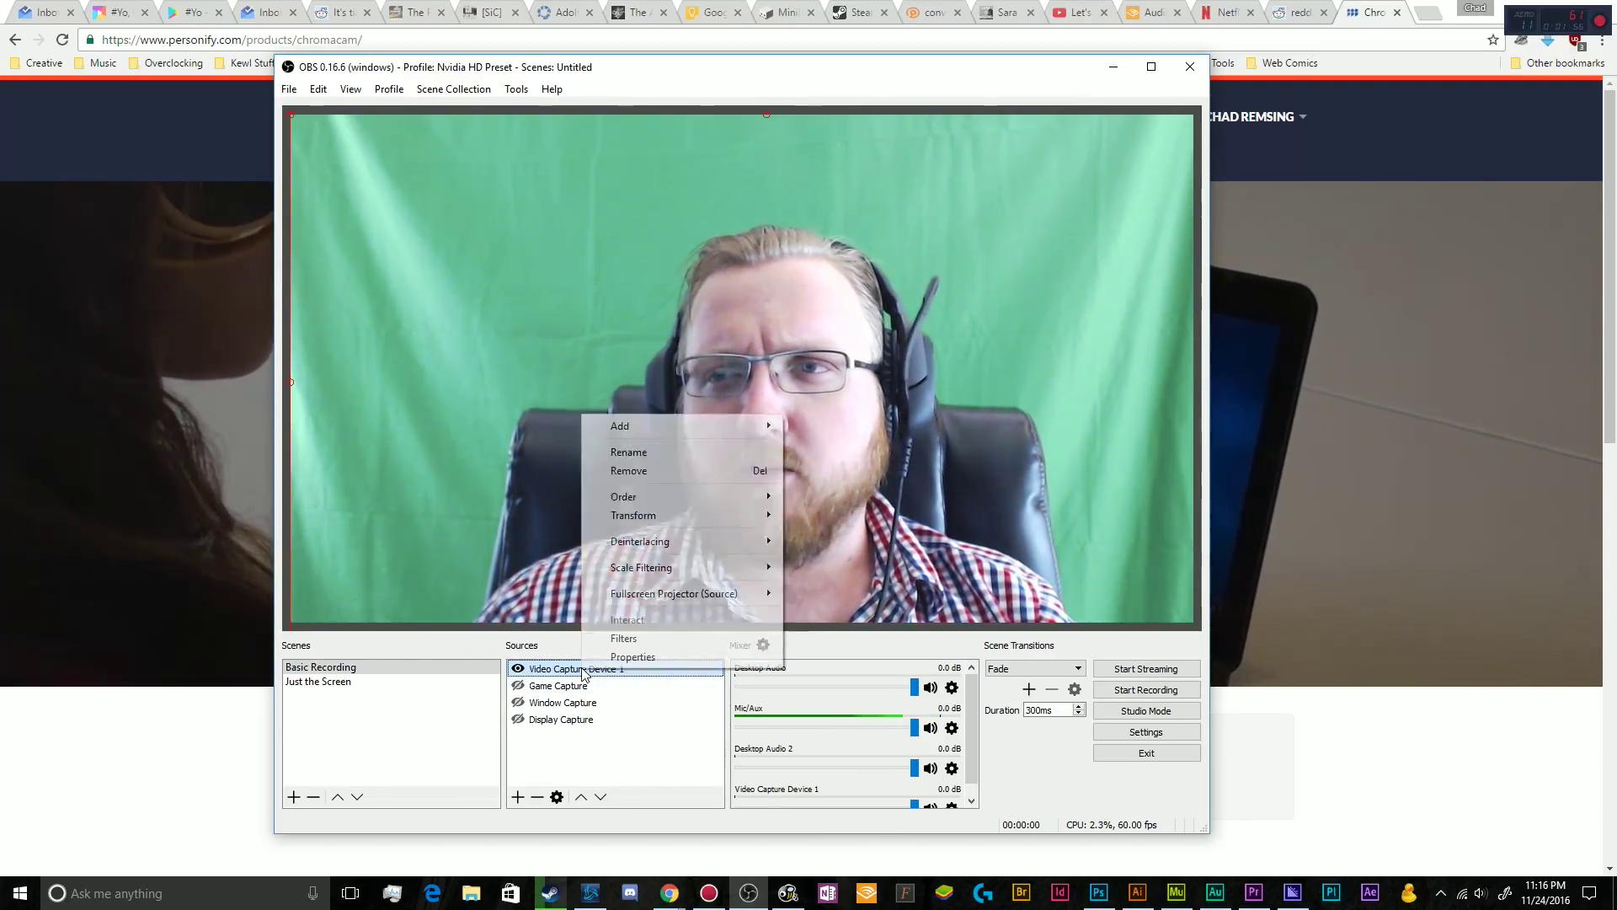
{"action": "left_click", "coordinate": [633, 642]}
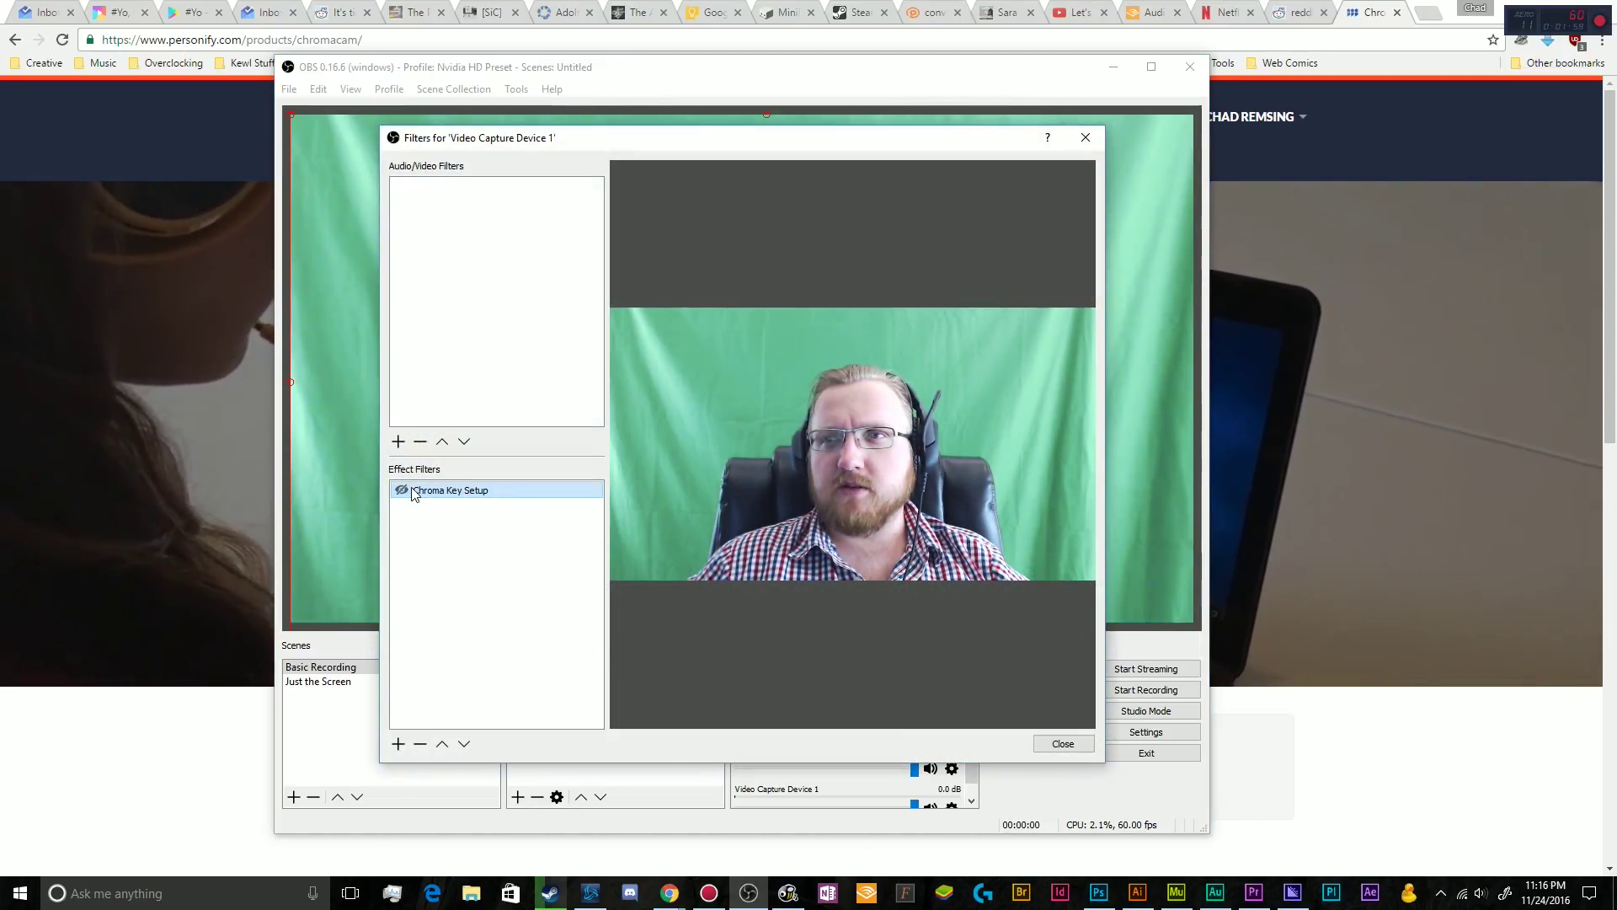
{"action": "left_click", "coordinate": [402, 491]}
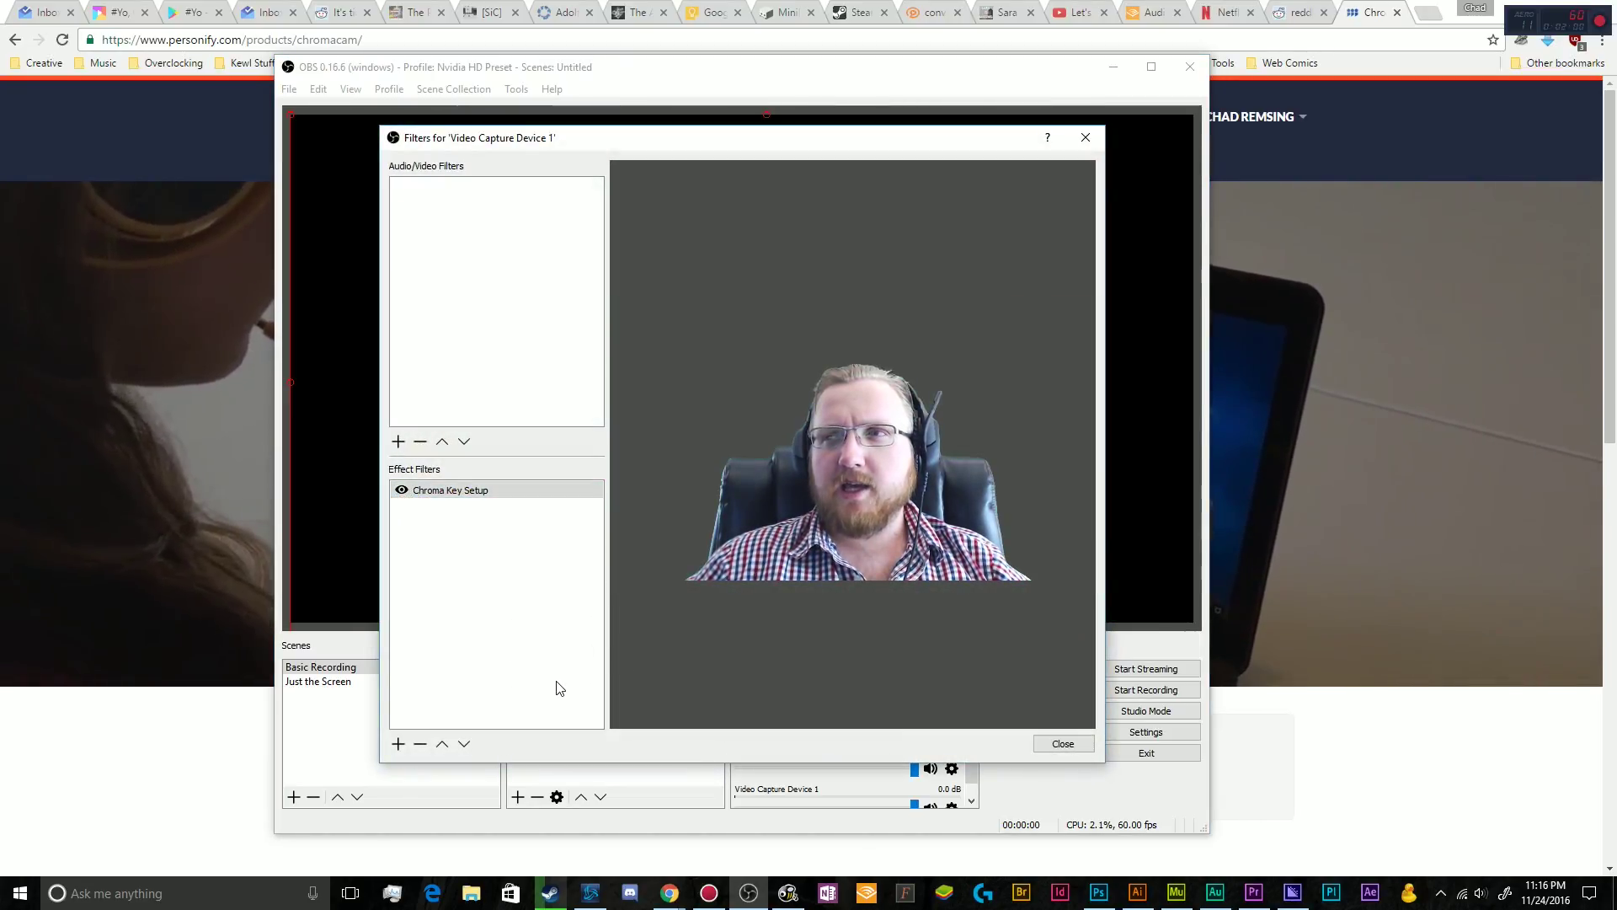
{"action": "left_click", "coordinate": [1072, 748]}
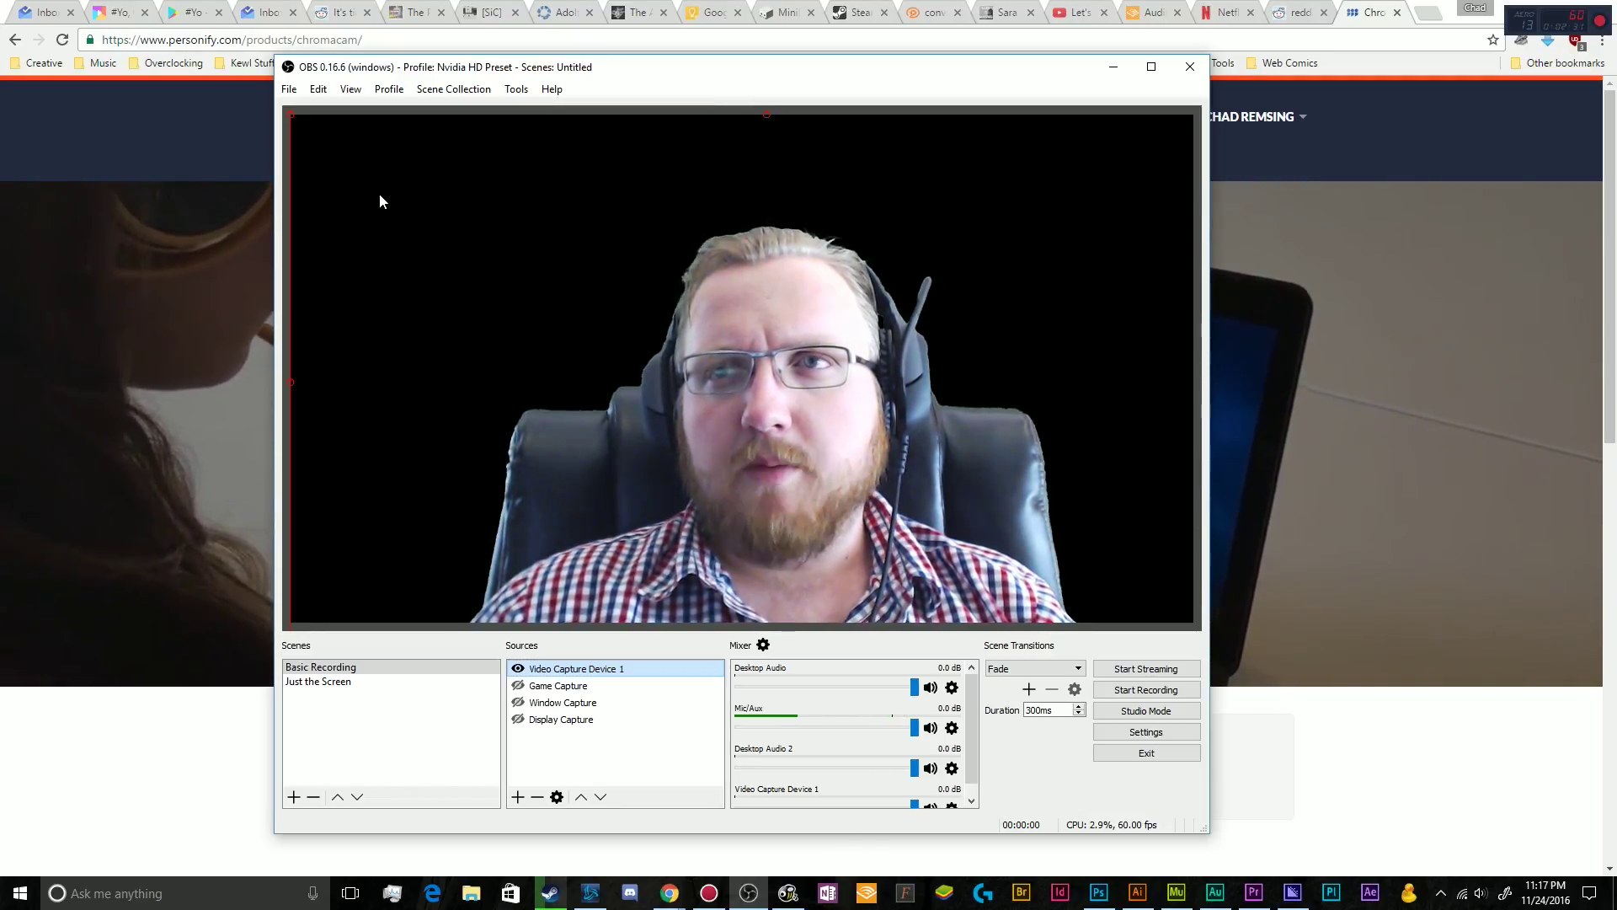
{"action": "left_click_drag", "start_coordinate": [290, 114], "coordinate": [917, 404]}
{"action": "mouse_move", "coordinate": [1021, 501]}
{"action": "left_mouse_down"}
{"action": "mouse_move", "coordinate": [1030, 465]}
{"action": "mouse_move", "coordinate": [1038, 487]}
{"action": "left_mouse_up"}
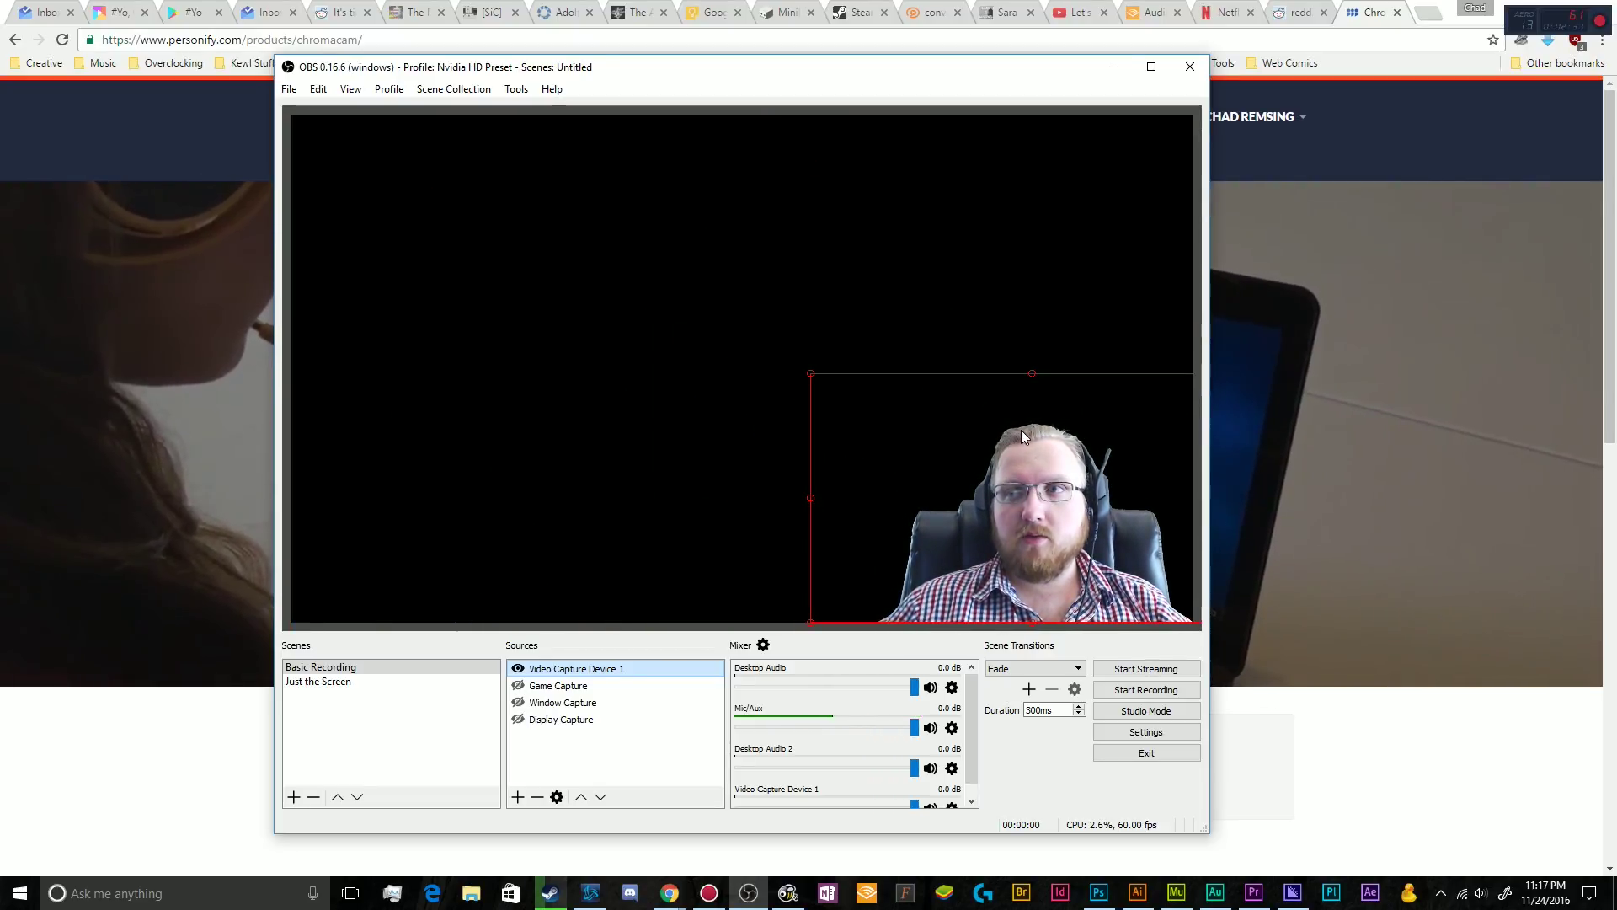
{"action": "left_click_drag", "start_coordinate": [1084, 455], "coordinate": [555, 261]}
{"action": "left_click_drag", "start_coordinate": [733, 367], "coordinate": [1193, 623]}
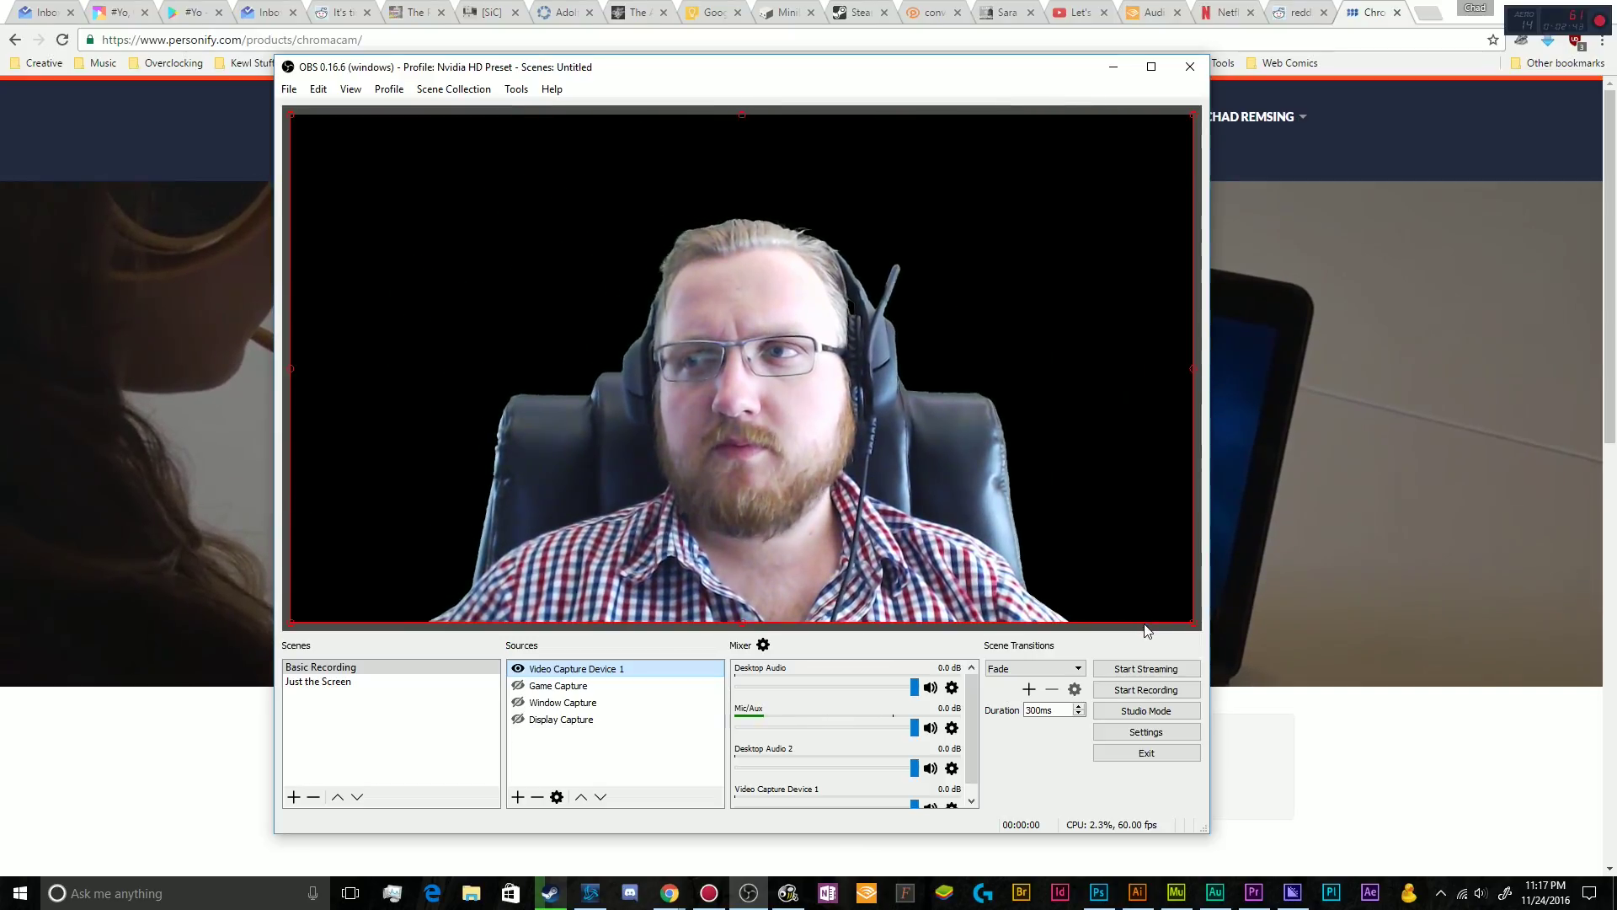
Disable Chroma Key Setup on Video Capture Device 1, then open that source's properties.
{"action": "right_click", "coordinate": [621, 668]}
{"action": "left_click", "coordinate": [663, 639]}
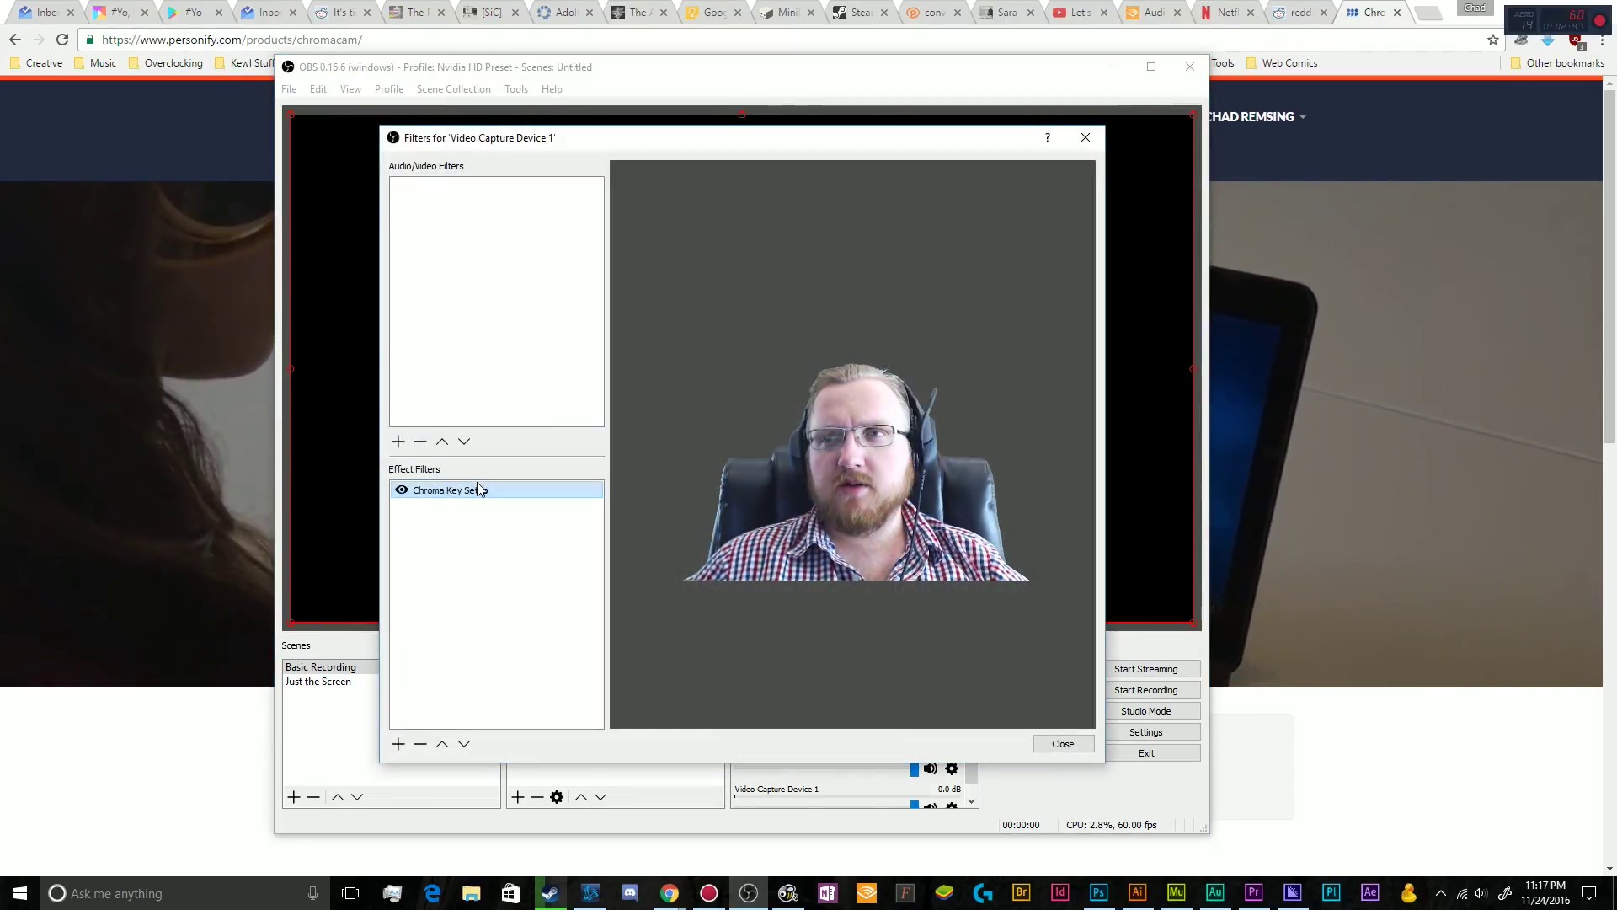
{"action": "left_click", "coordinate": [401, 491]}
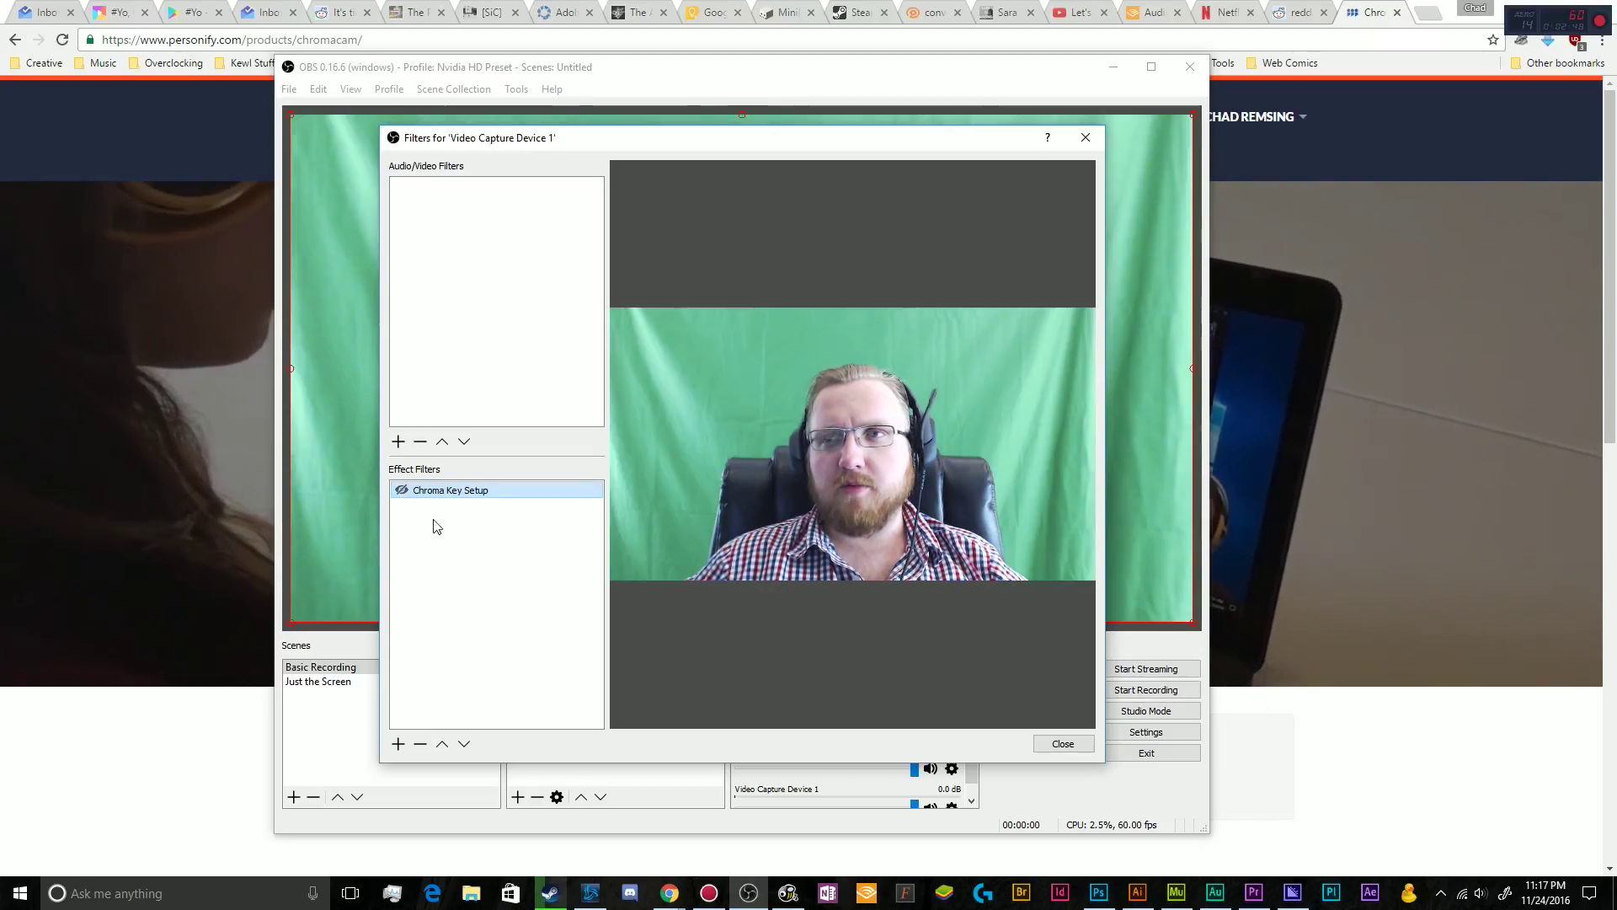
{"action": "left_click", "coordinate": [1086, 746]}
{"action": "double_click", "coordinate": [660, 668]}
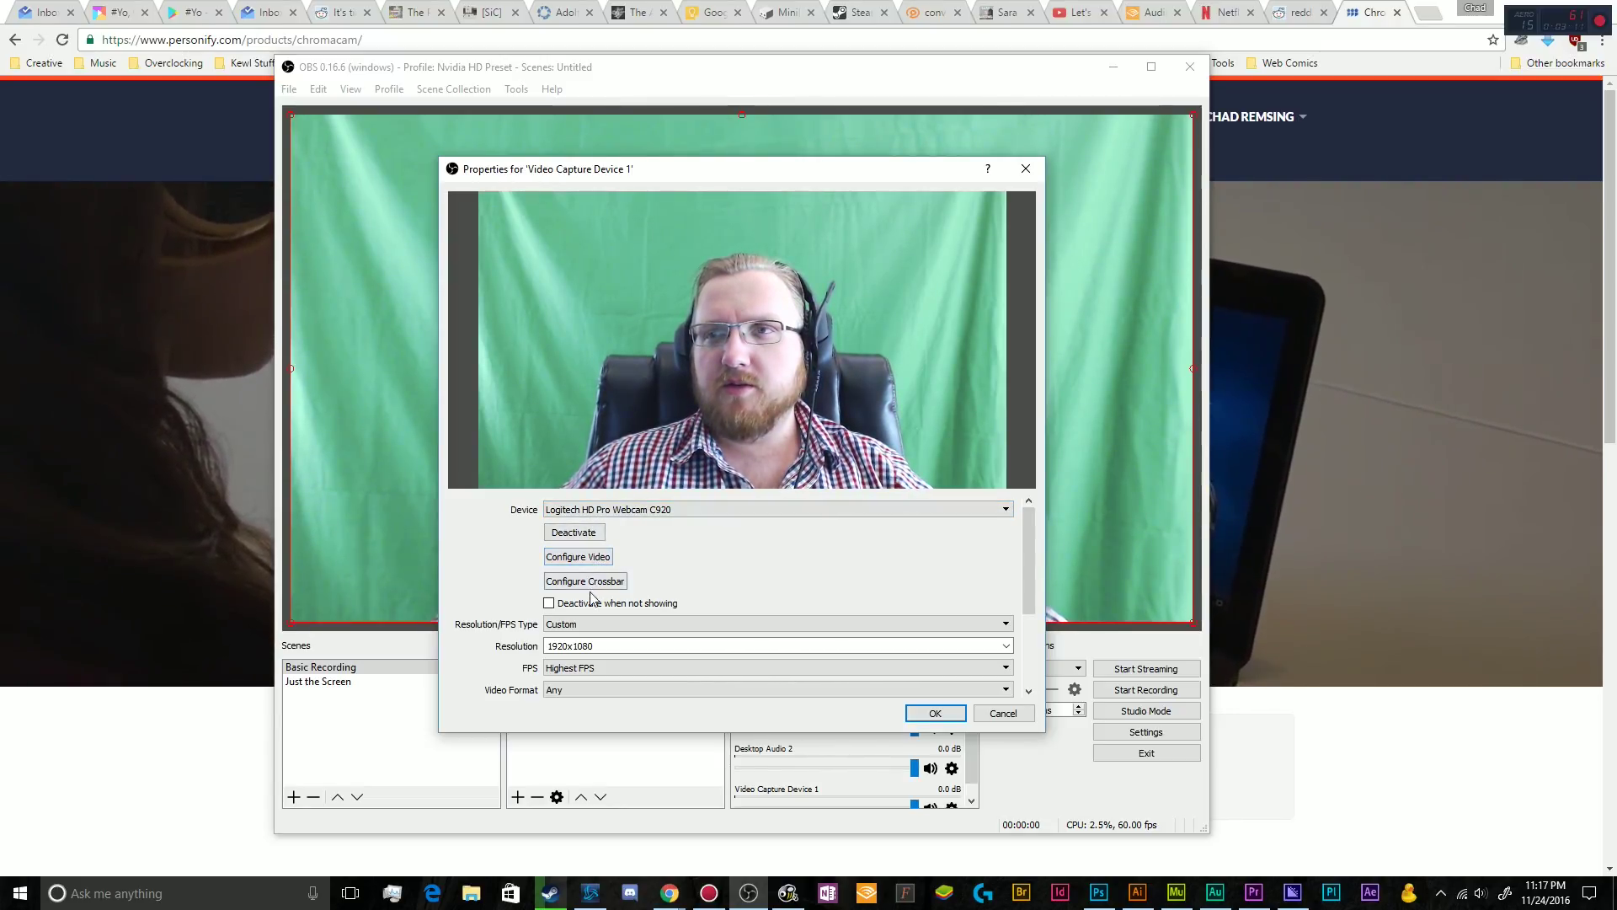
Set Resolution/FPS Type to Device Default and change the capture device to Personify ChromaCam.
{"action": "left_click", "coordinate": [590, 625]}
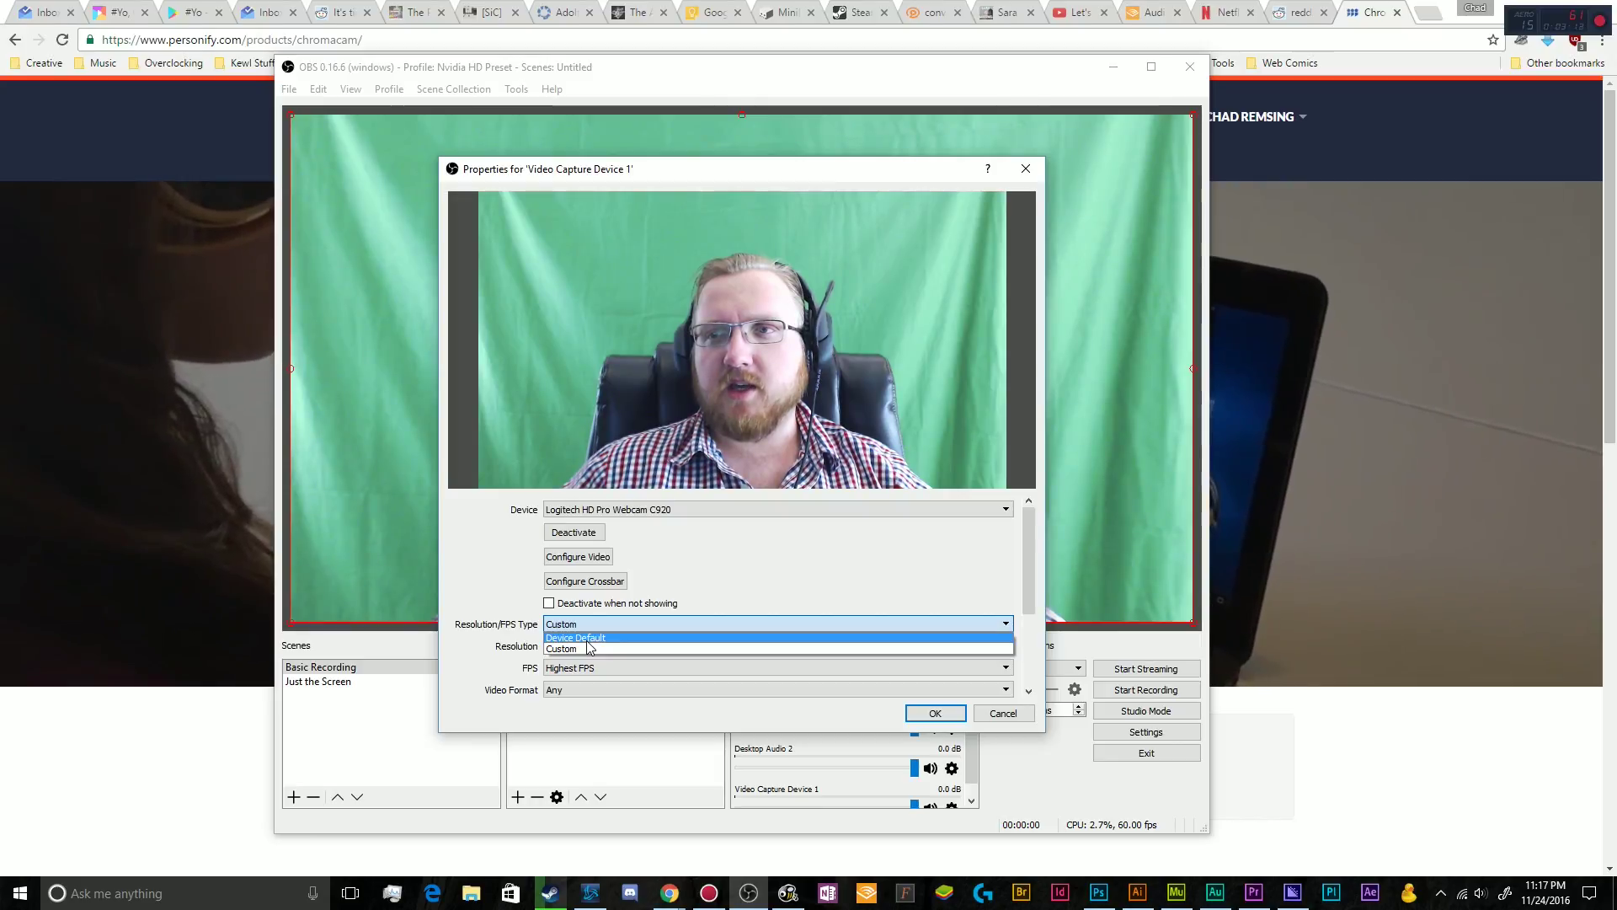
{"action": "left_click", "coordinate": [581, 637]}
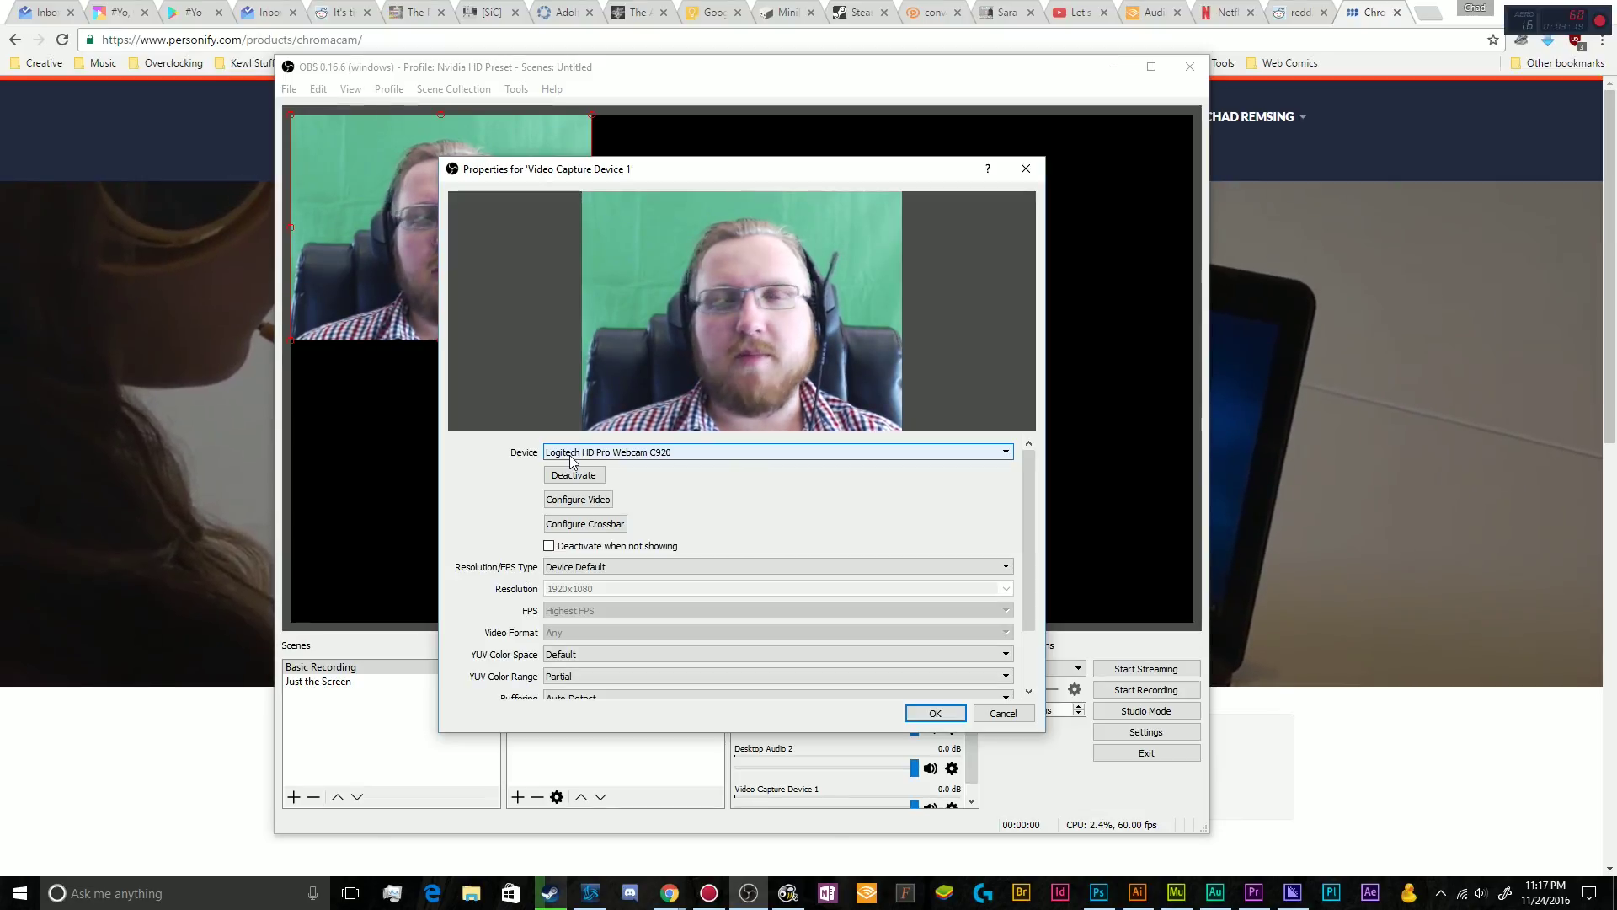
{"action": "left_click", "coordinate": [571, 455]}
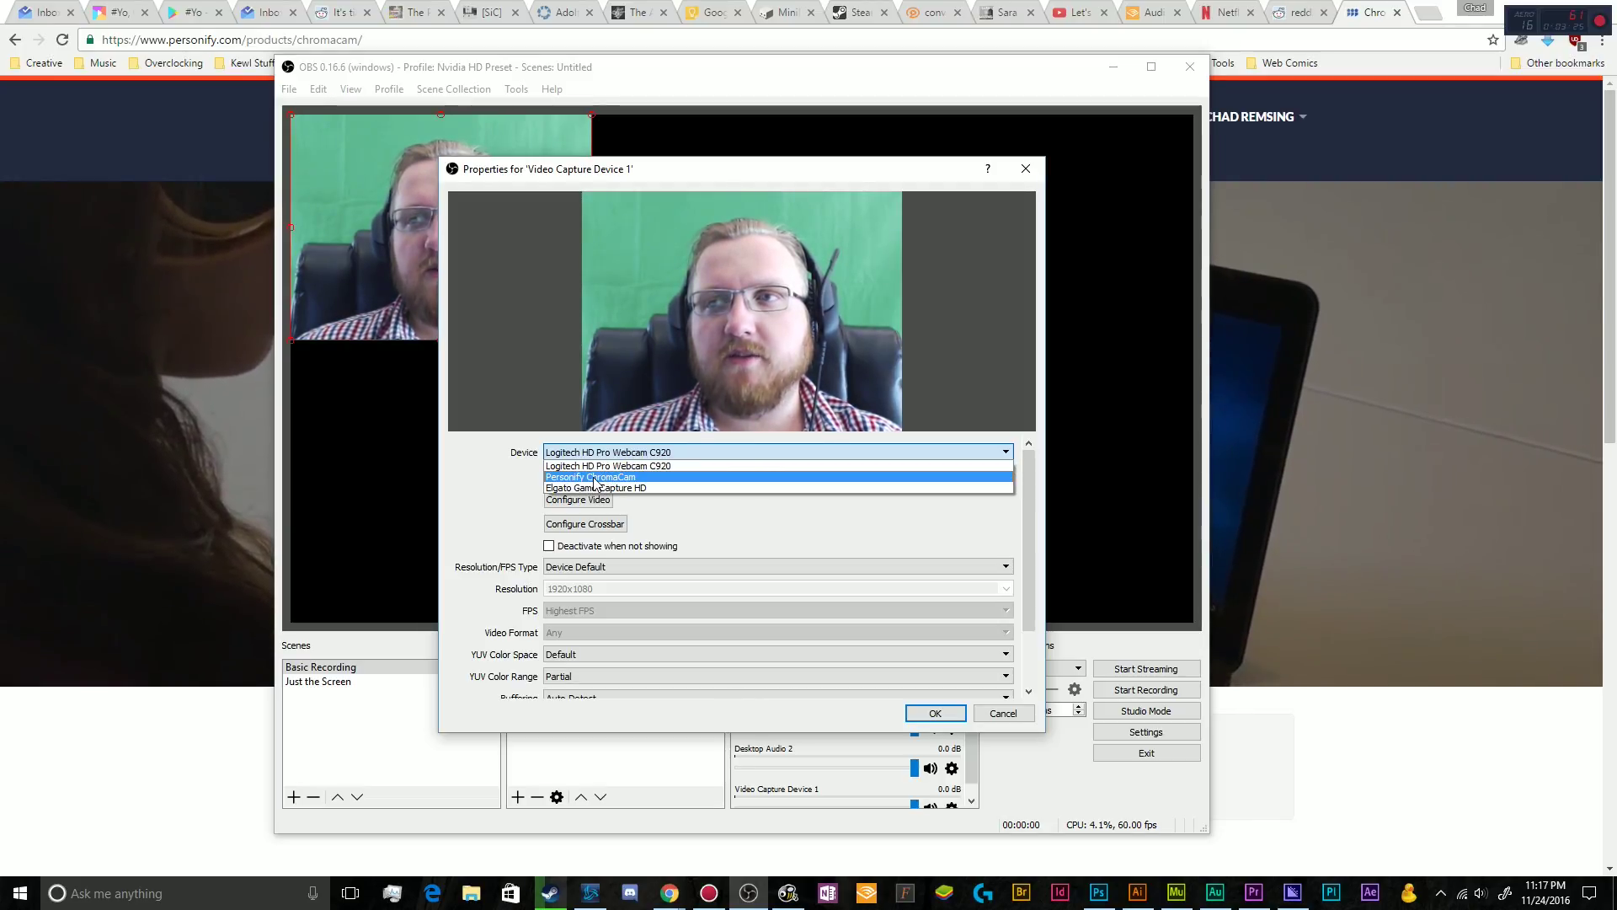
{"action": "left_click", "coordinate": [599, 477]}
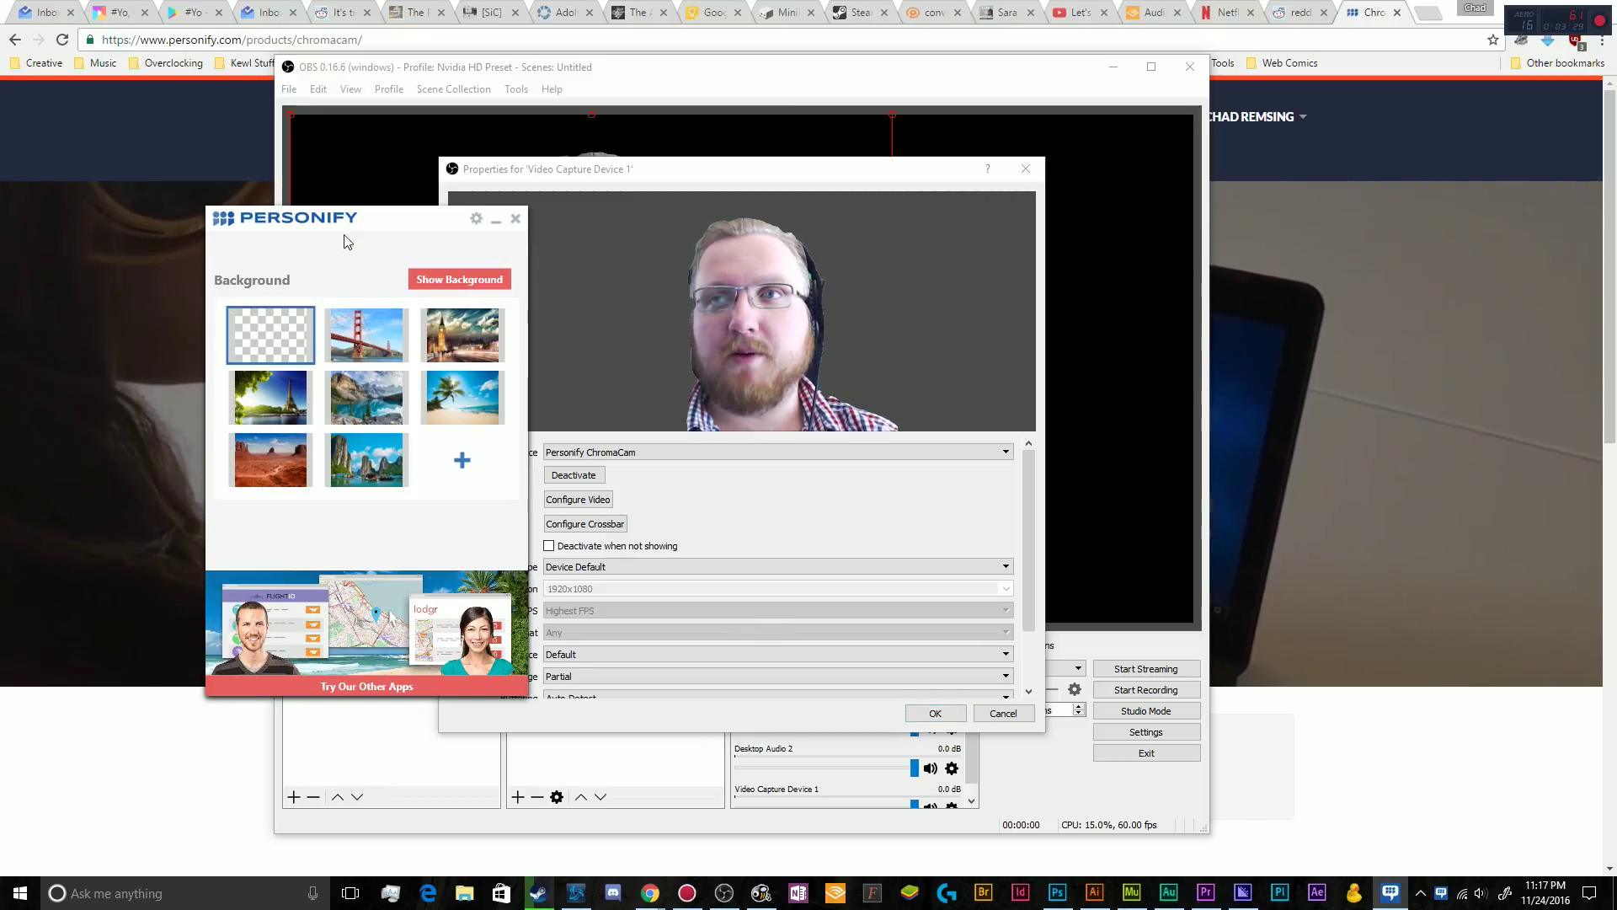
Move the Personify and Properties windows aside, enlarge the ChromaCam feed, then close Properties.
{"action": "left_click_drag", "start_coordinate": [374, 217], "coordinate": [322, 228]}
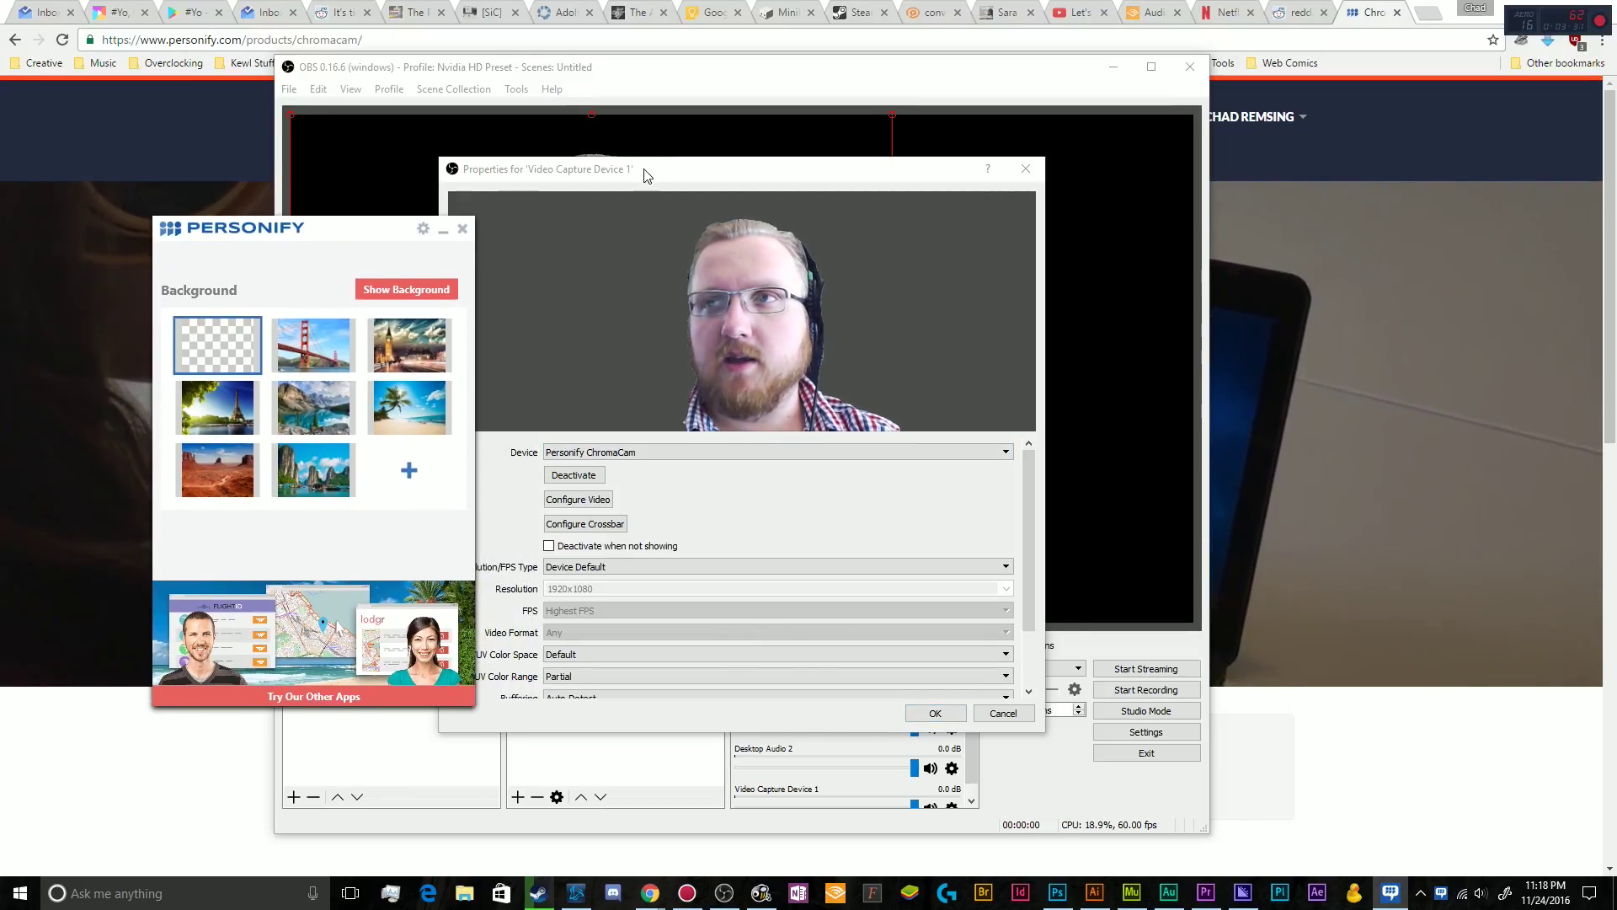
{"action": "left_click_drag", "start_coordinate": [644, 175], "coordinate": [1434, 229]}
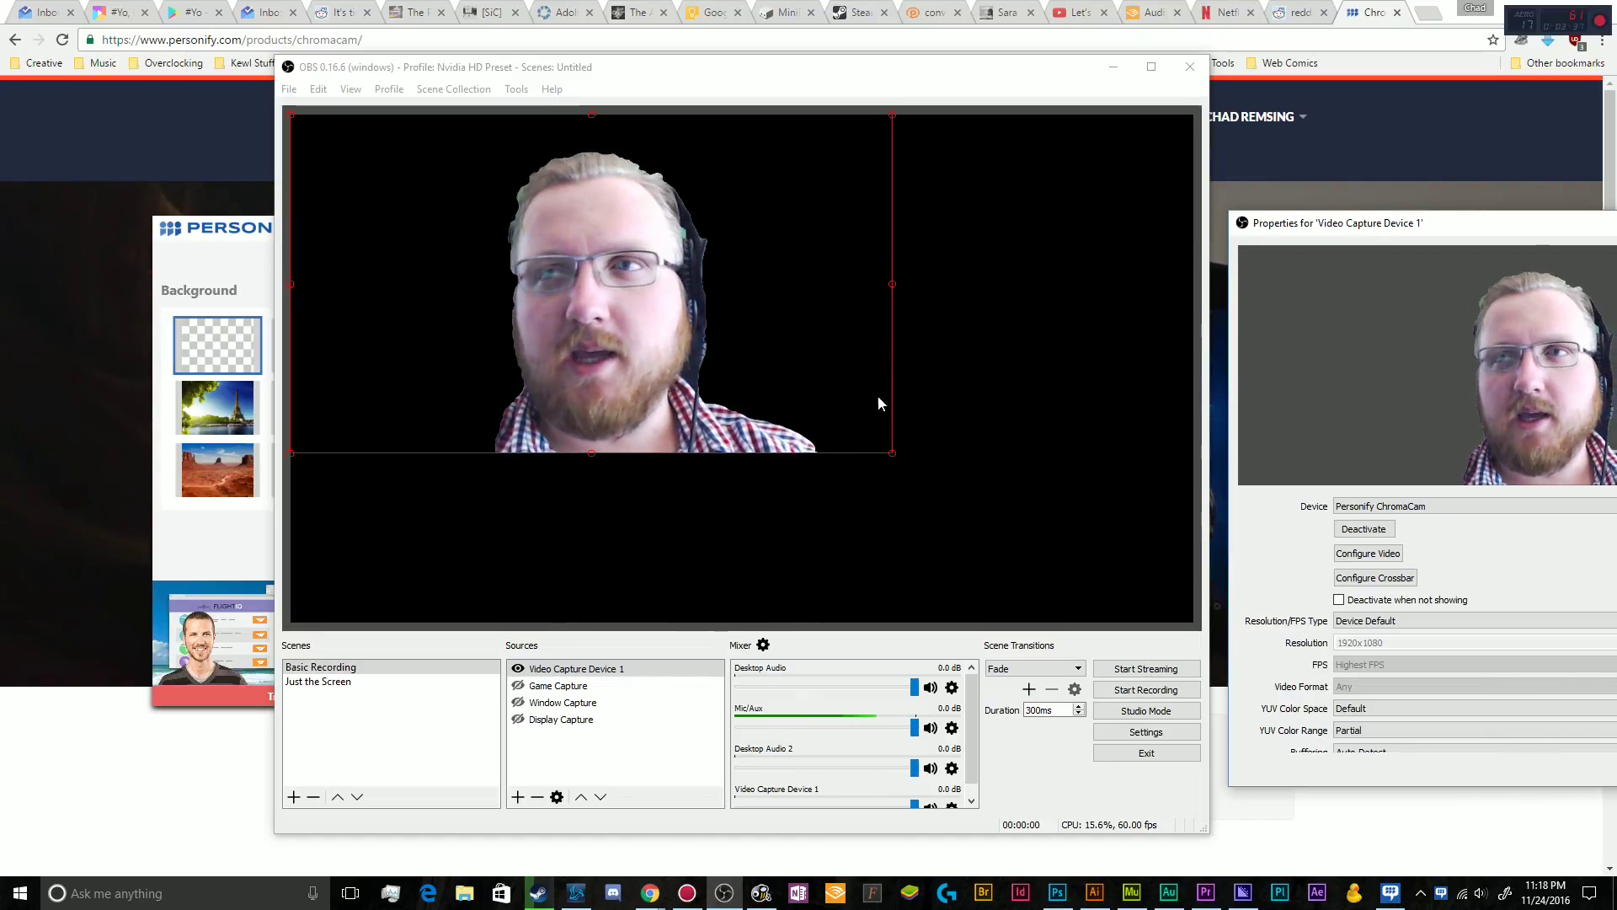
{"action": "left_click_drag", "start_coordinate": [894, 452], "coordinate": [1124, 543]}
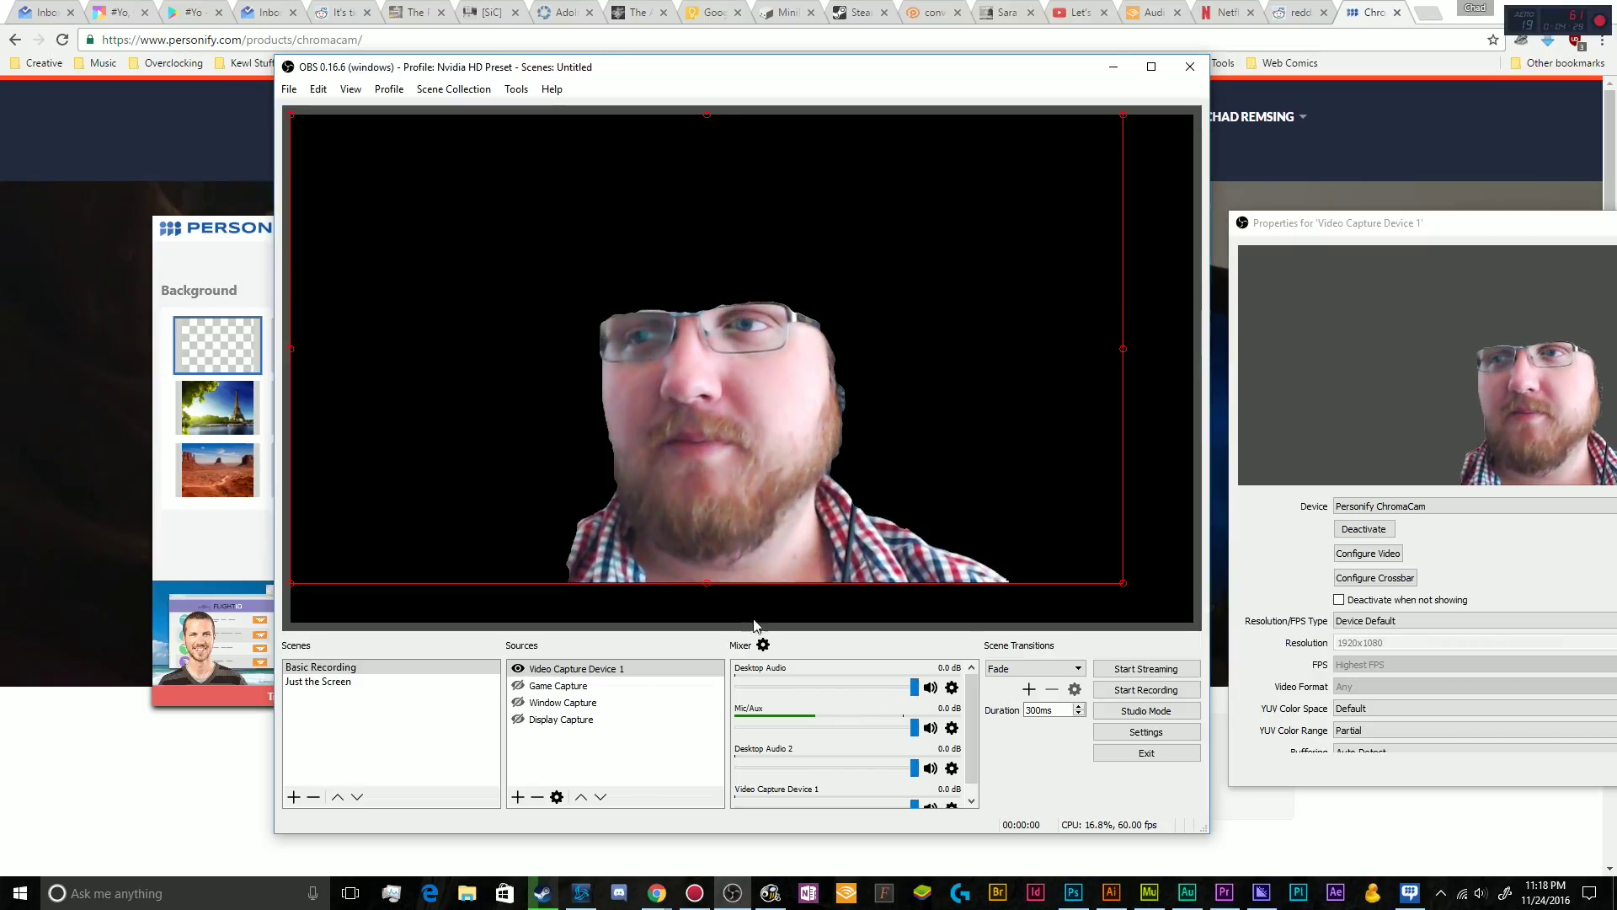
{"action": "left_click", "coordinate": [521, 516]}
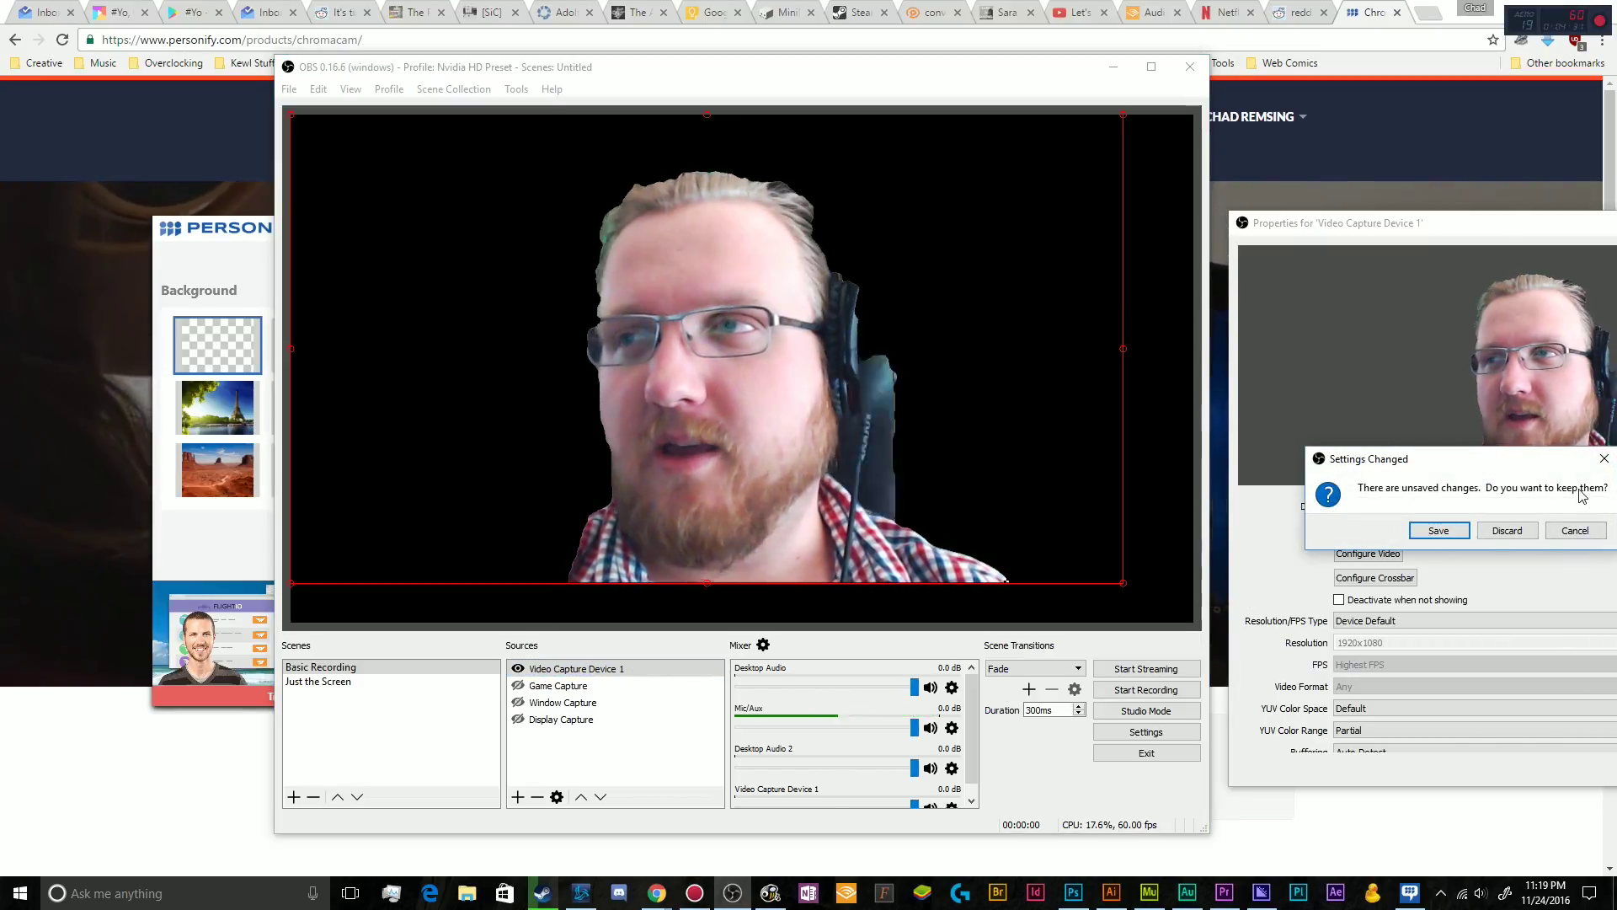
Save the unsaved webcam property changes in the Settings Changed prompt.
{"action": "left_click_drag", "start_coordinate": [1533, 472], "coordinate": [1137, 406]}
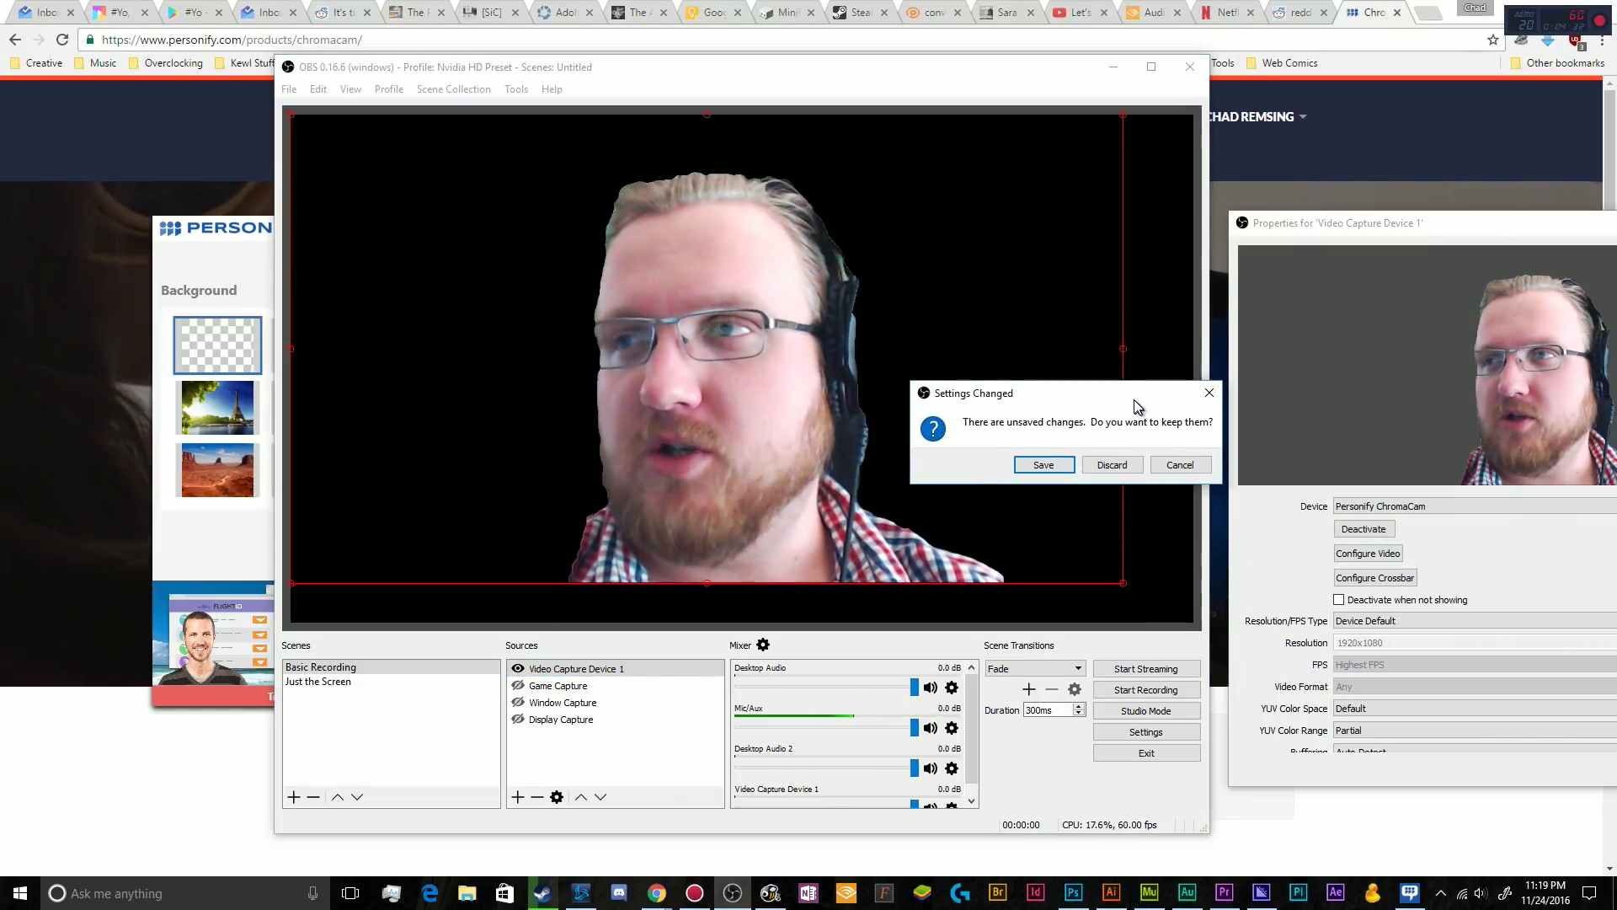
{"action": "left_click", "coordinate": [1045, 466]}
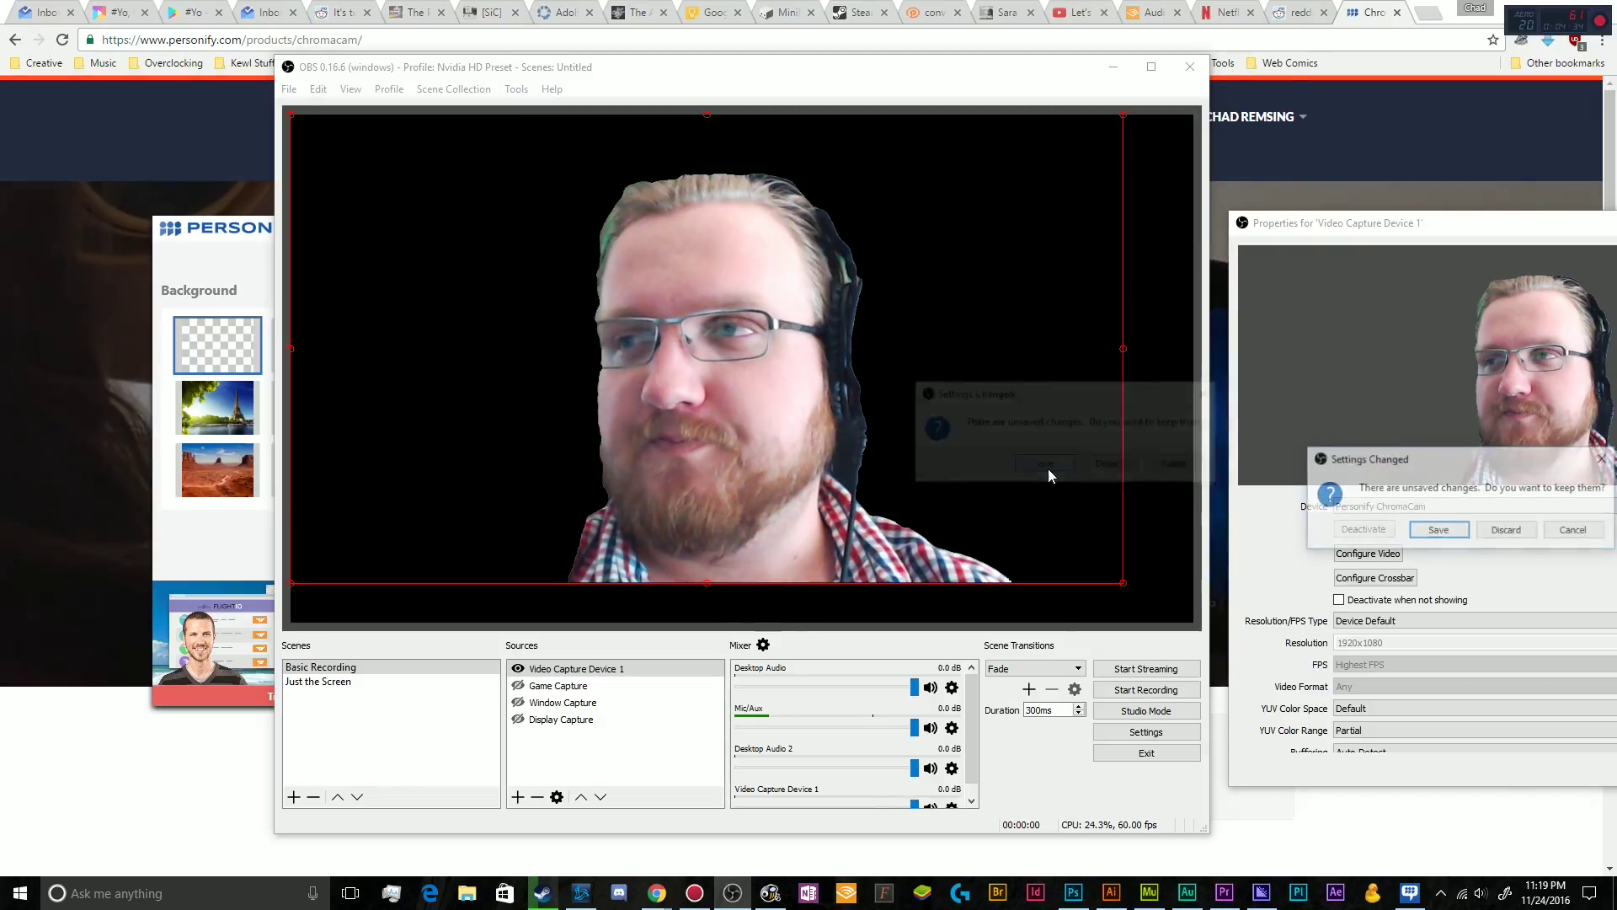
{"action": "left_click", "coordinate": [1439, 529]}
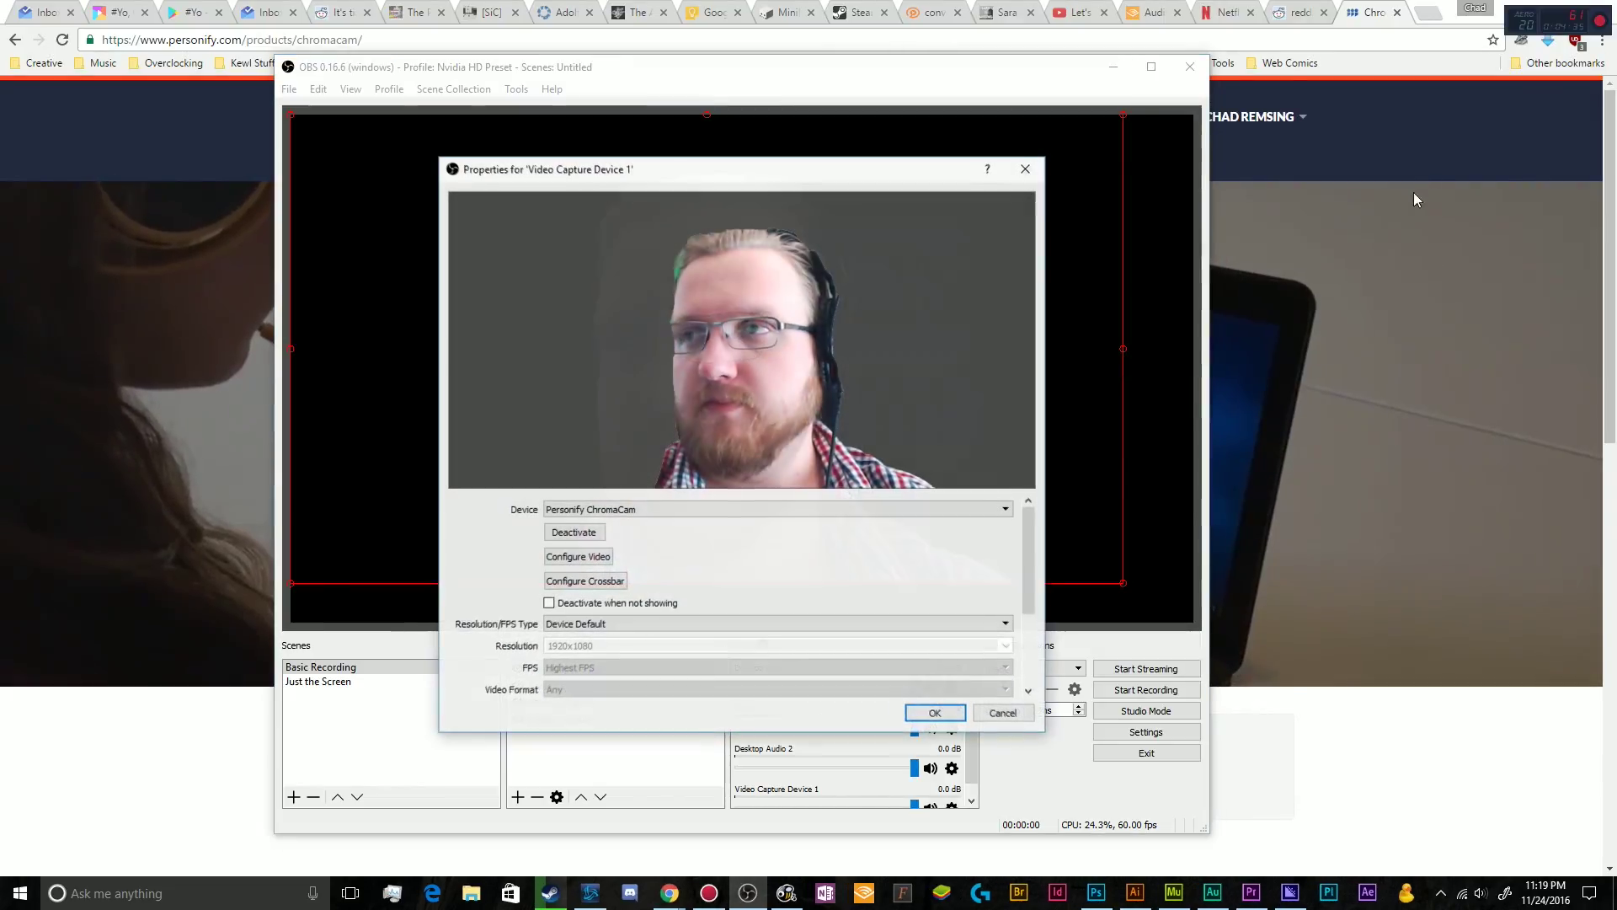
Switch the device back to Logitech HD Pro Webcam C920 with Custom resolution/FPS and confirm.
{"action": "left_click", "coordinate": [594, 509]}
{"action": "left_click", "coordinate": [595, 523]}
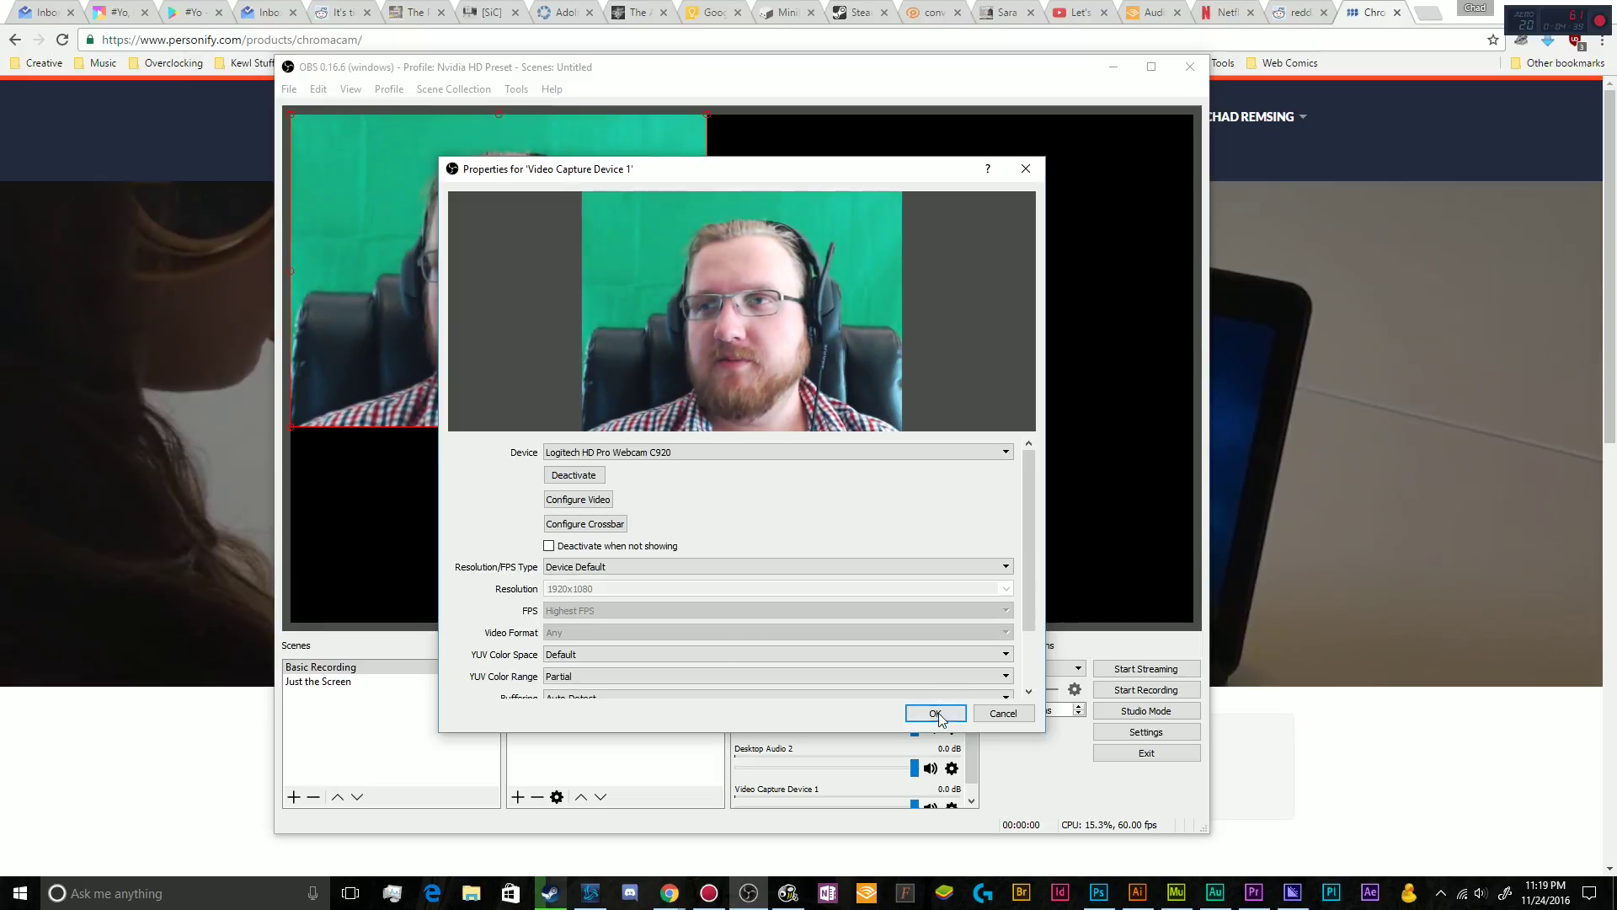
{"action": "left_click", "coordinate": [591, 566]}
{"action": "left_click", "coordinate": [562, 592]}
{"action": "left_click", "coordinate": [933, 712]}
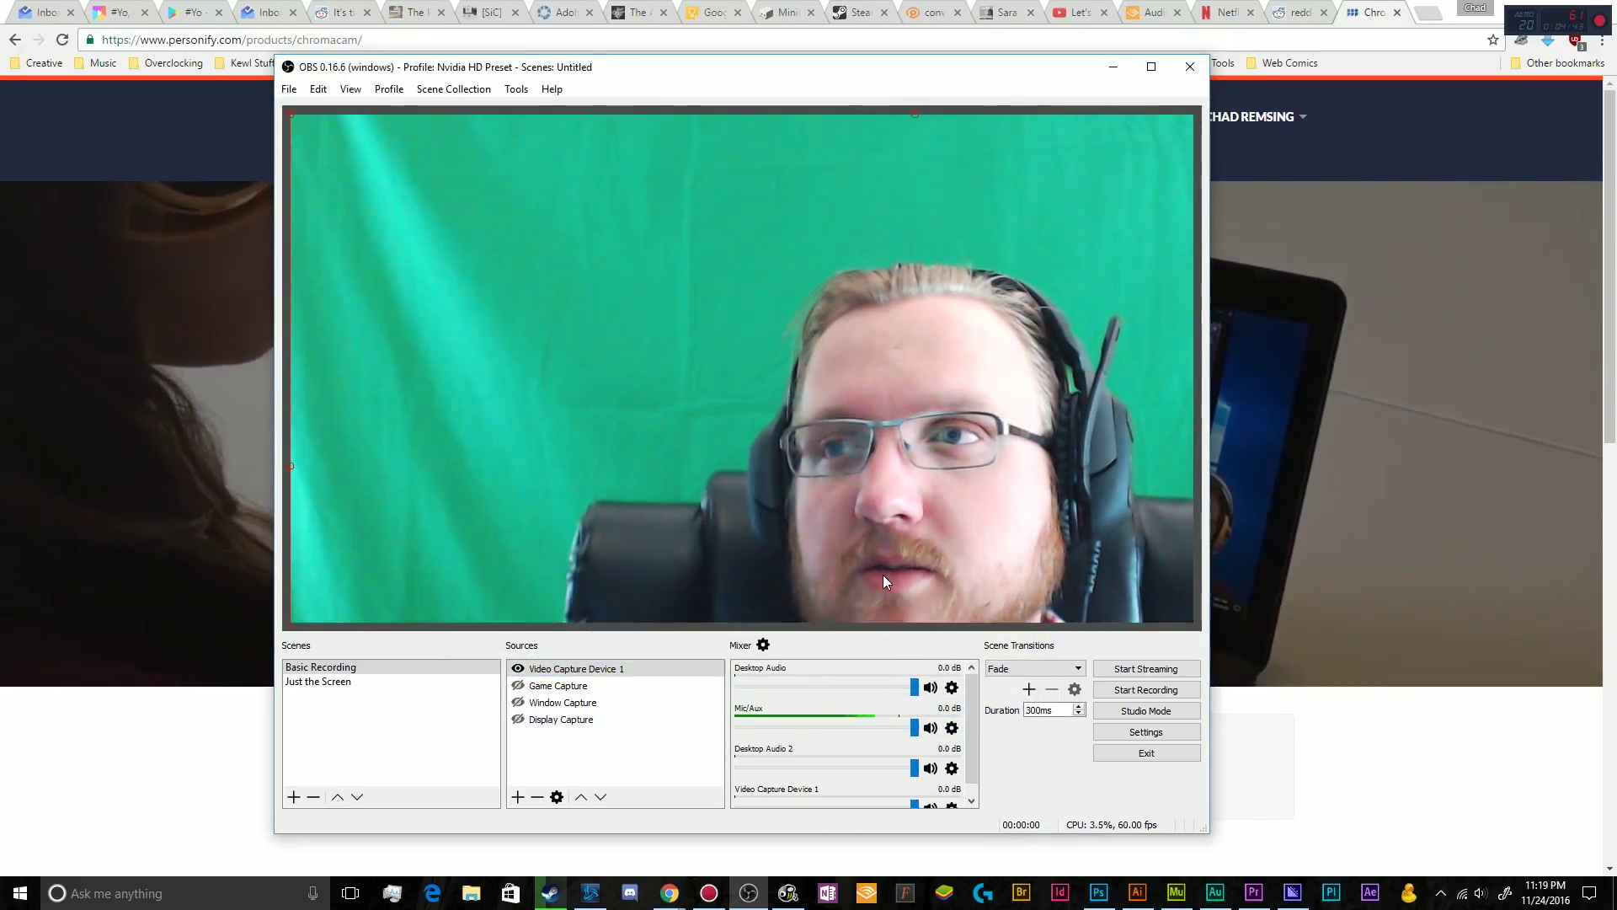
Shrink, then enlarge the Logitech webcam source until it fills most of the preview.
{"action": "left_click_drag", "start_coordinate": [286, 111], "coordinate": [401, 221]}
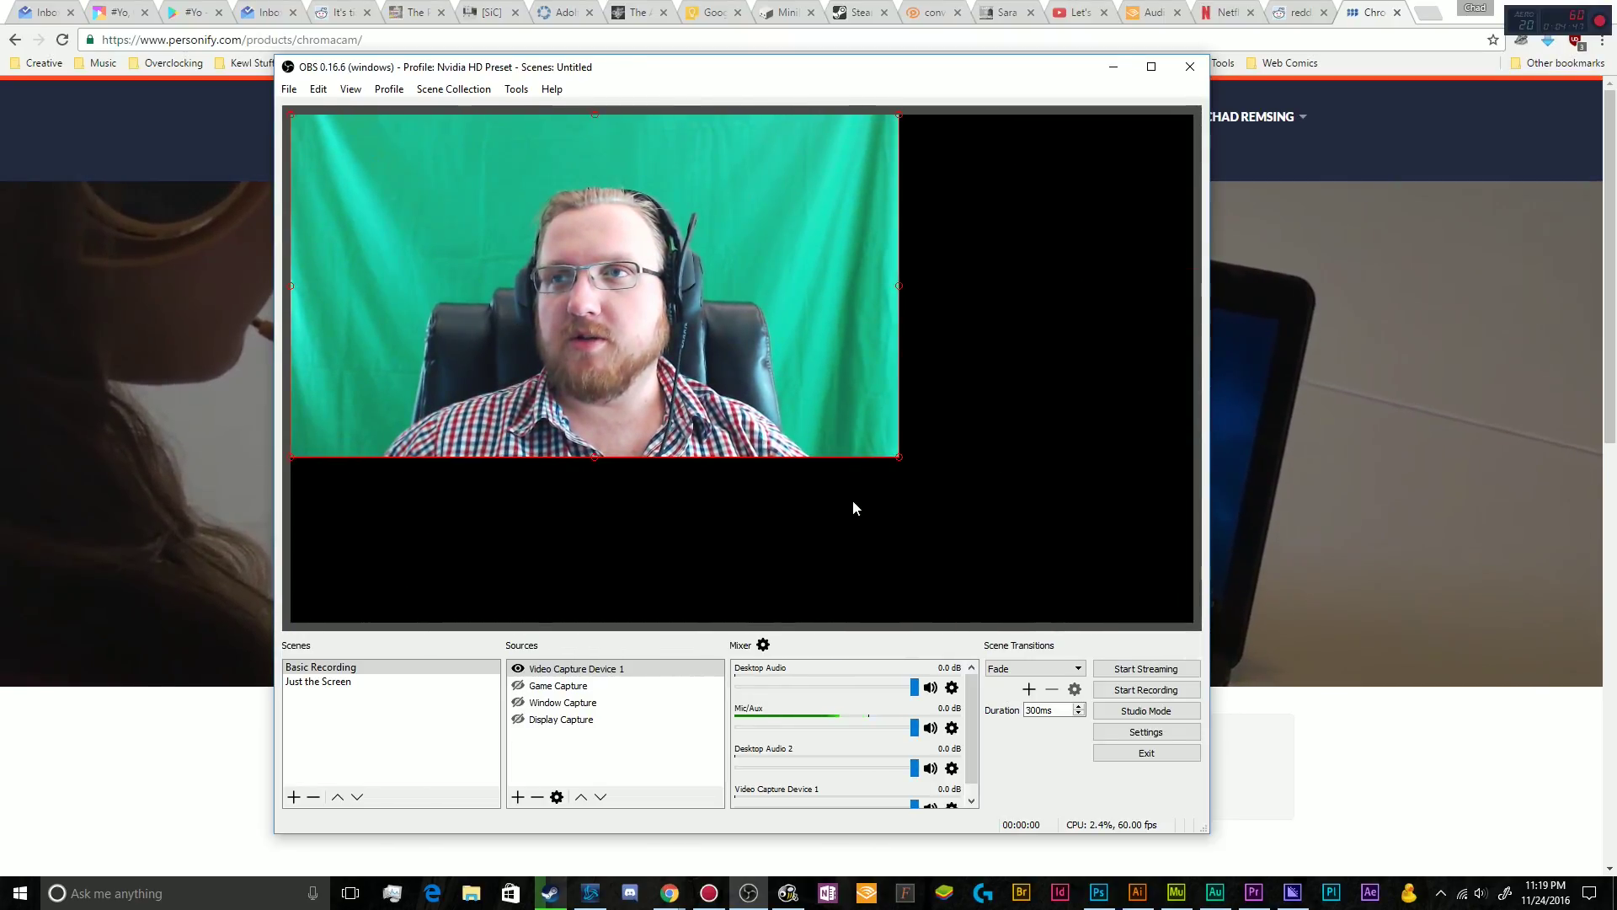
{"action": "left_click_drag", "start_coordinate": [899, 461], "coordinate": [1069, 582]}
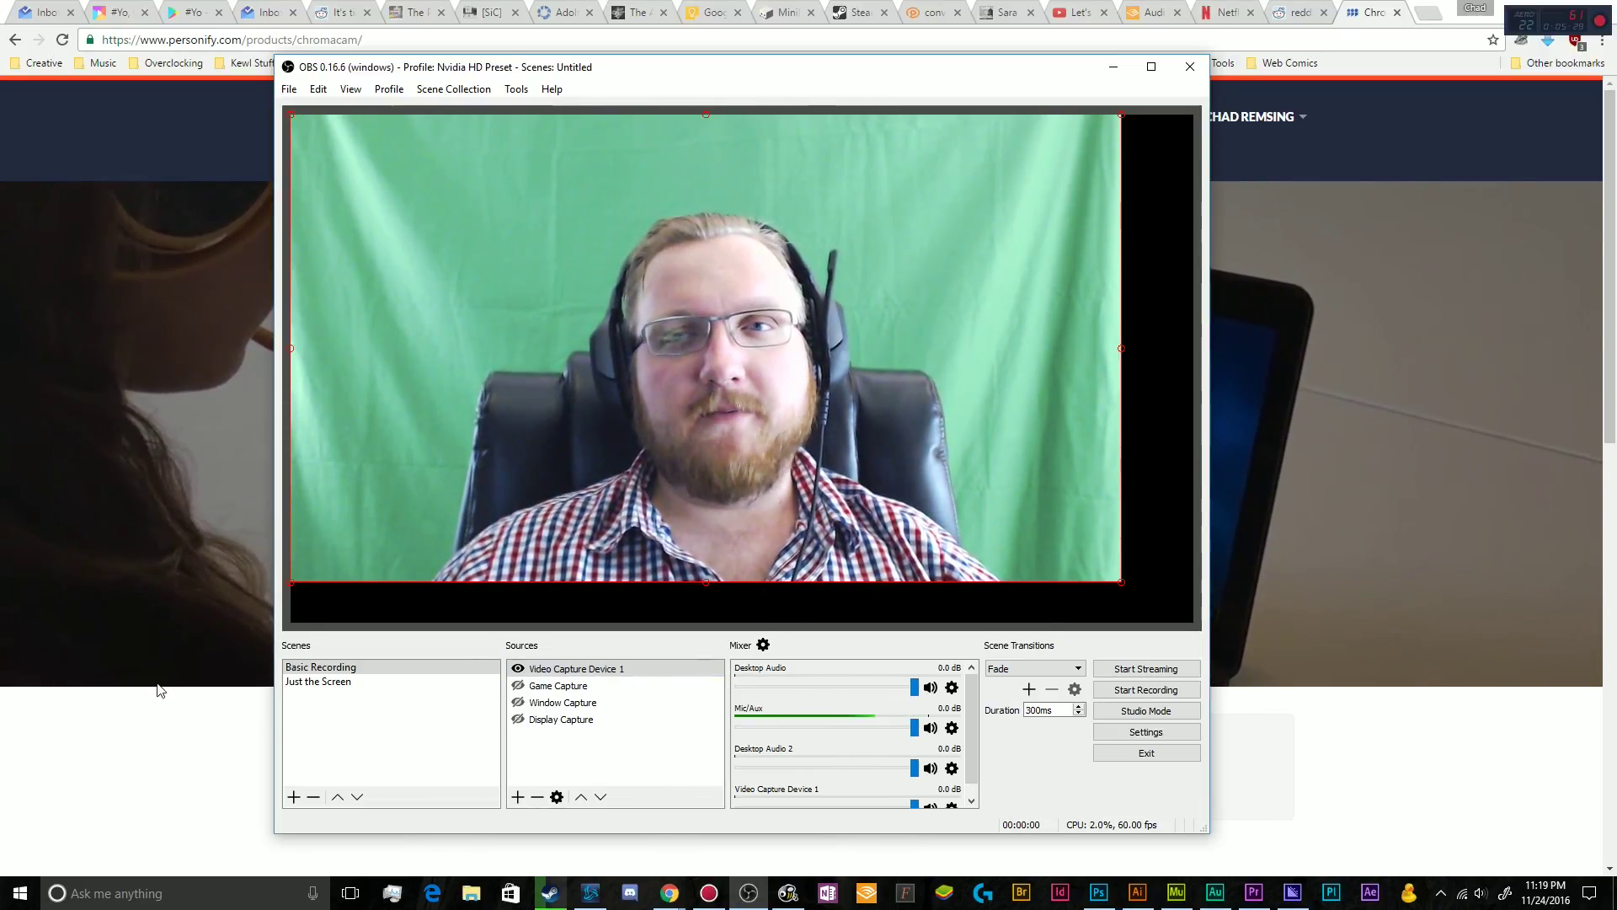
Bring the Chrome window with the Personify ChromaCam product page in front of OBS.
{"action": "left_click", "coordinate": [268, 733]}
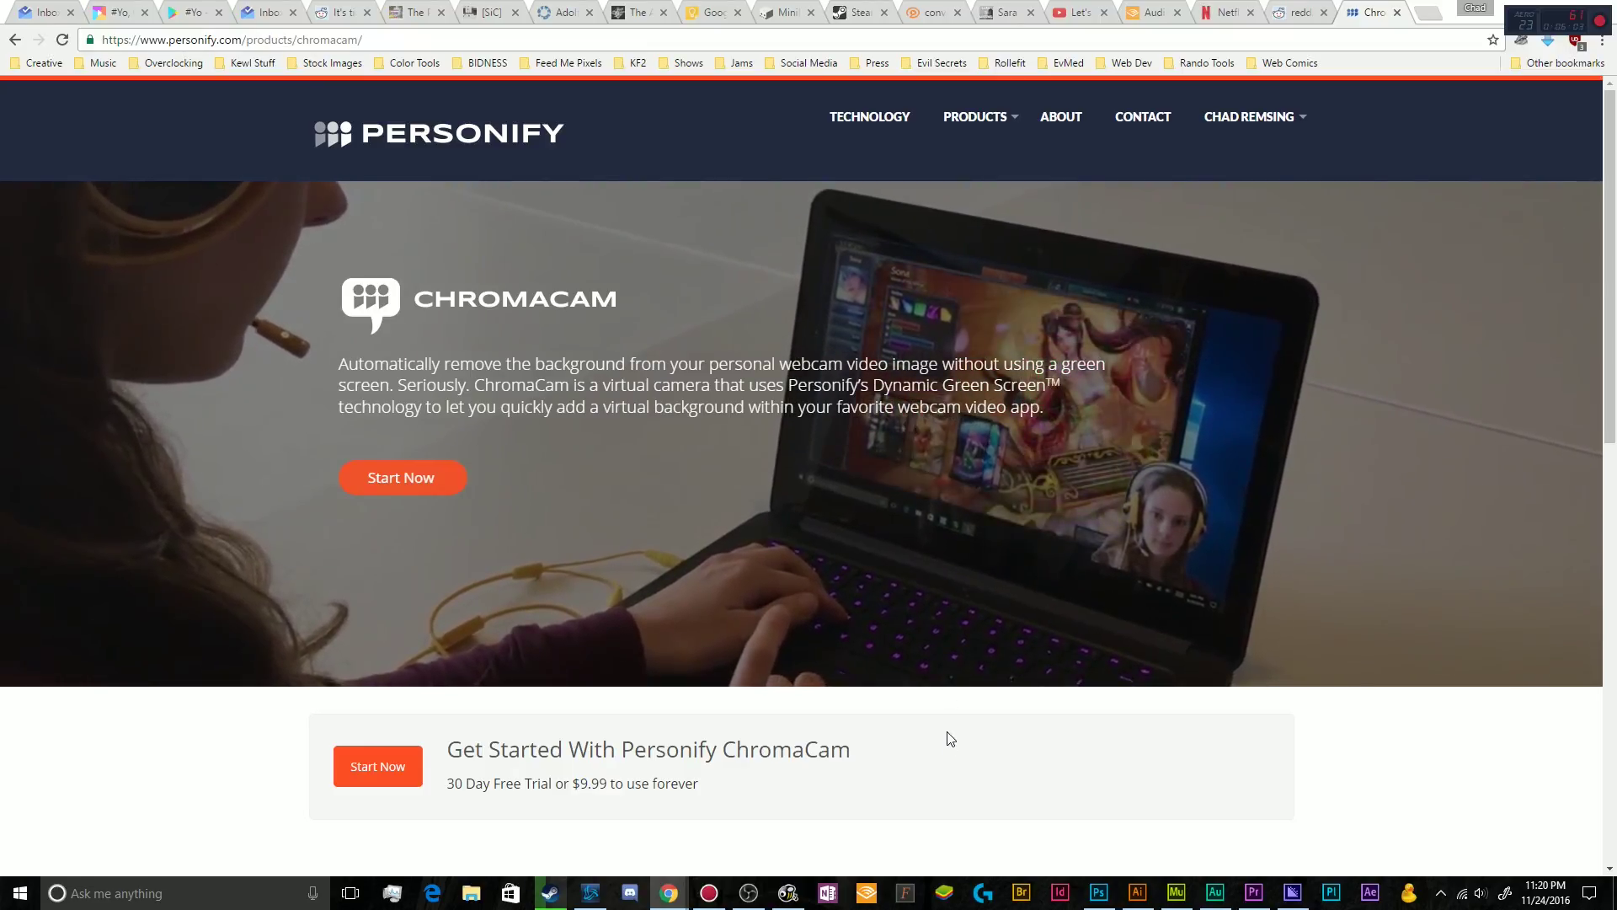
{"action": "mouse_move", "coordinate": [706, 895]}
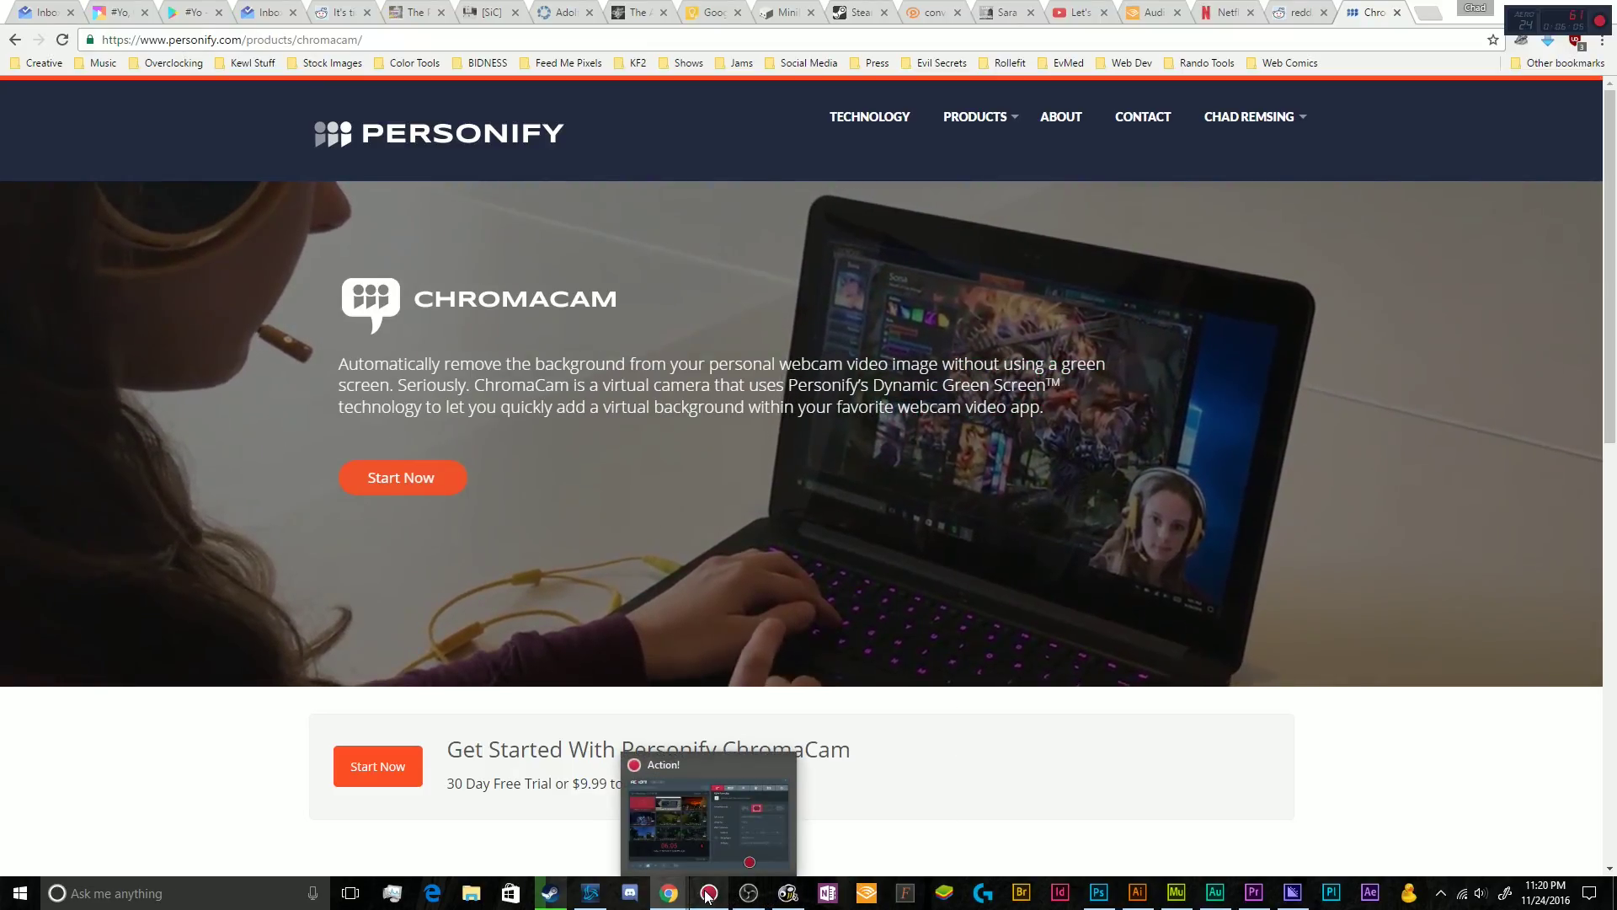